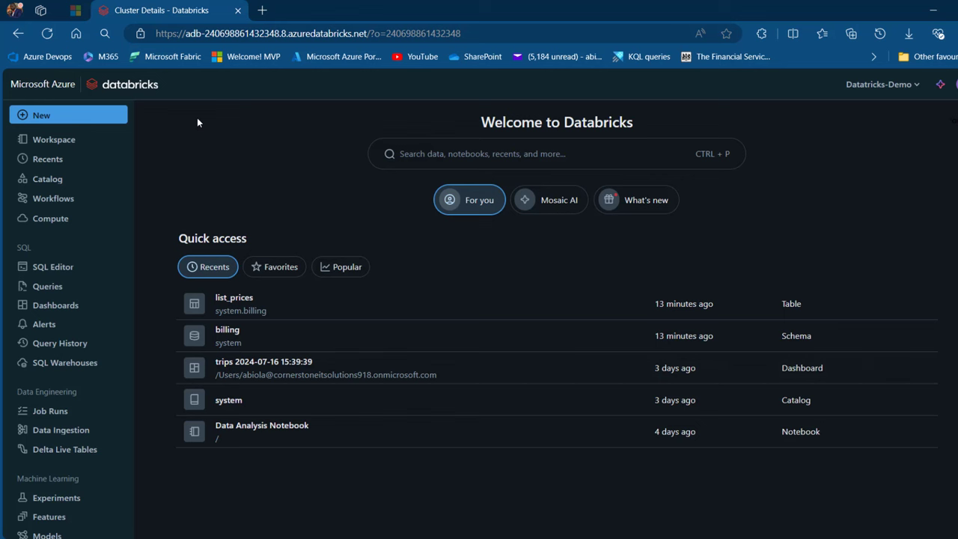
- Open the compute overview and look through the SQL warehouses and the all-purpose compute
left_click(50, 220)
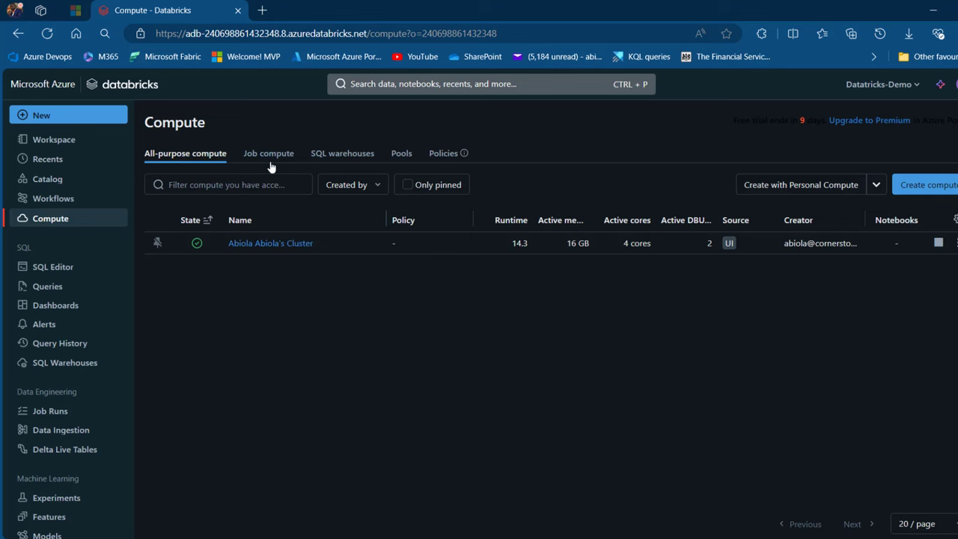
left_click(348, 163)
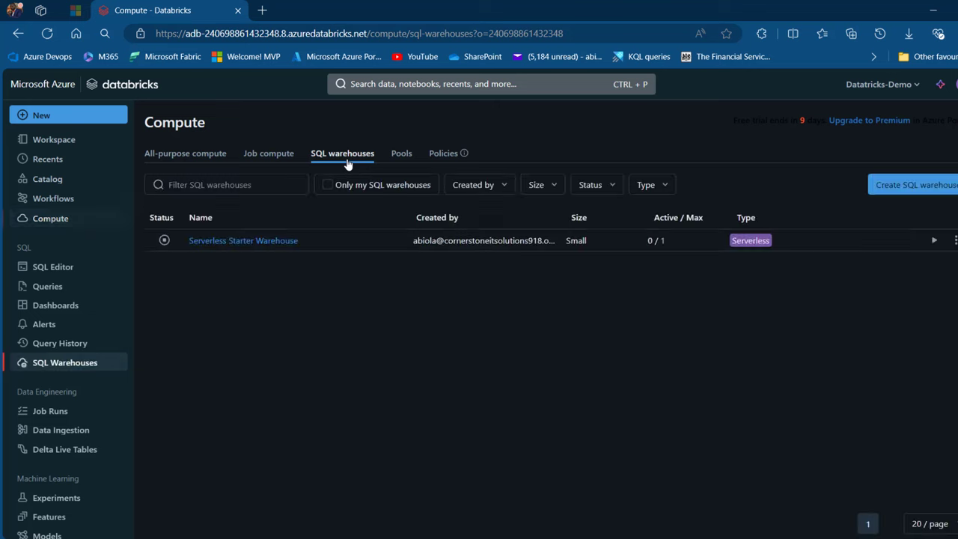
left_click(174, 156)
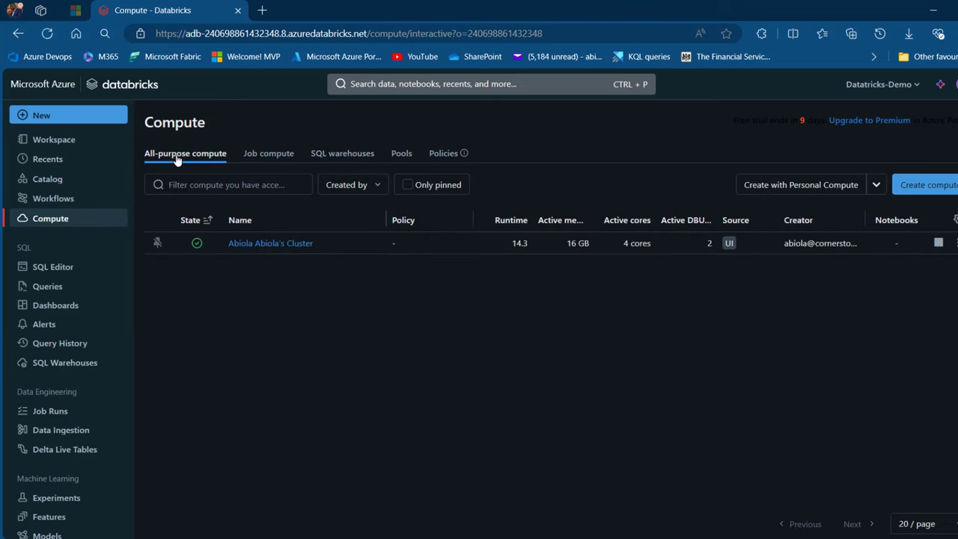
- Set up a new single-node compute that terminates after 60 minutes of inactivity, without creating it
left_click(919, 192)
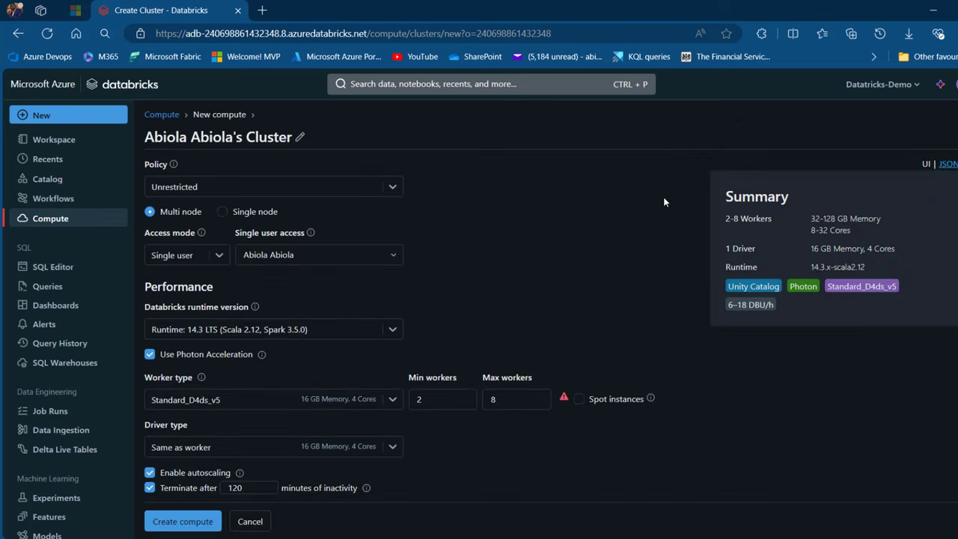
key("Tab")
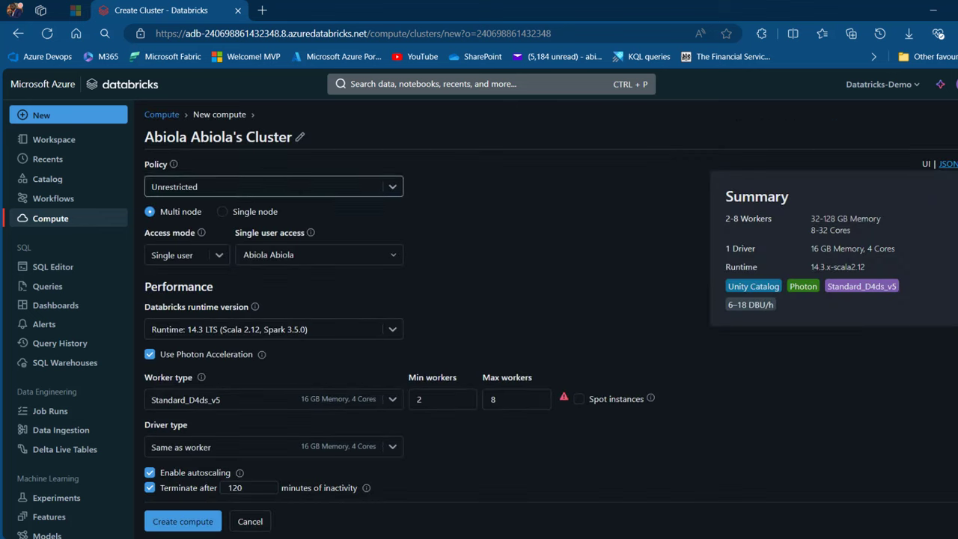
left_click(260, 221)
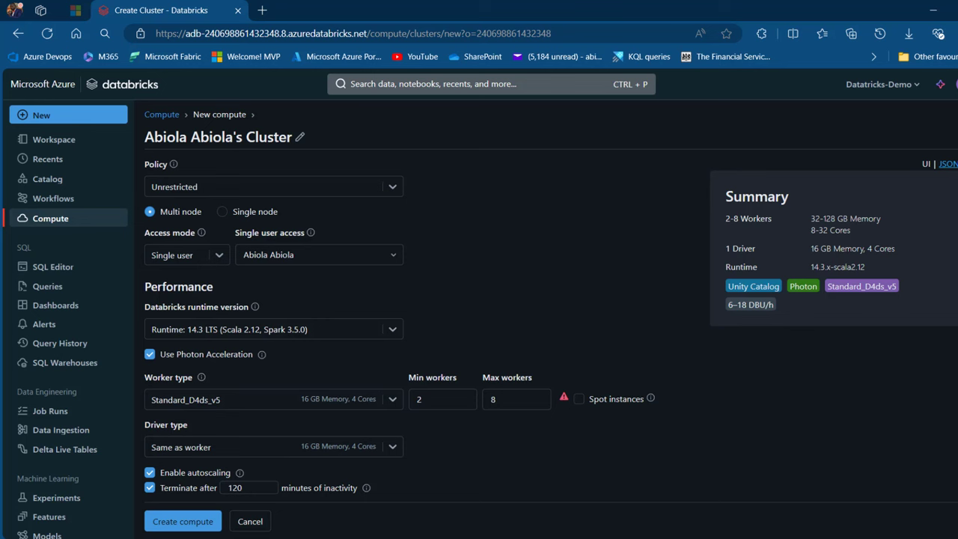
left_click(242, 214)
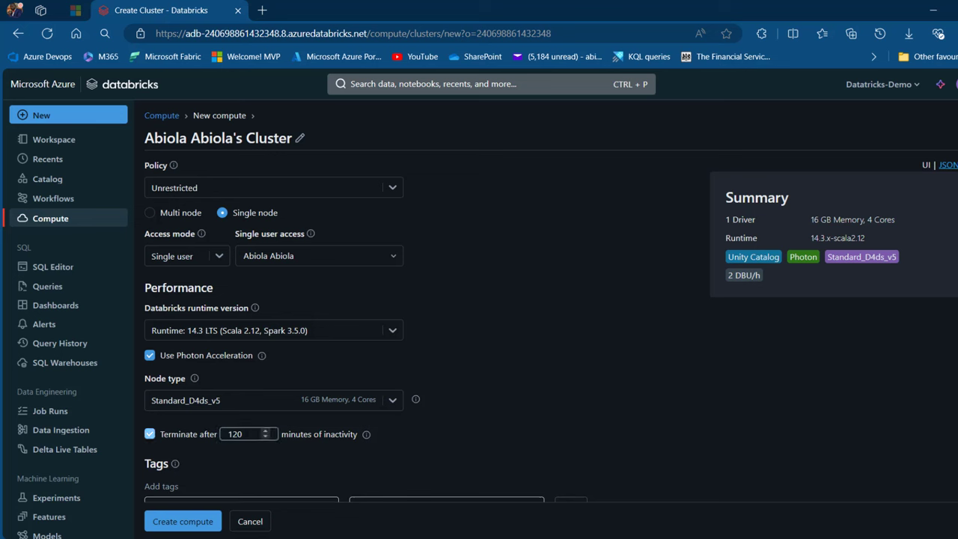
left_click(243, 434)
double_click(200, 440)
type("60")
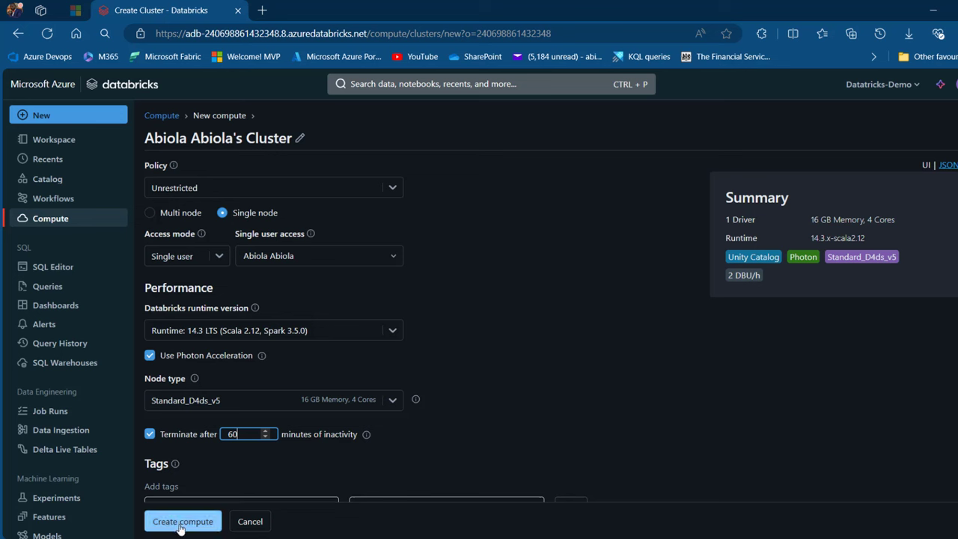
left_click(592, 301)
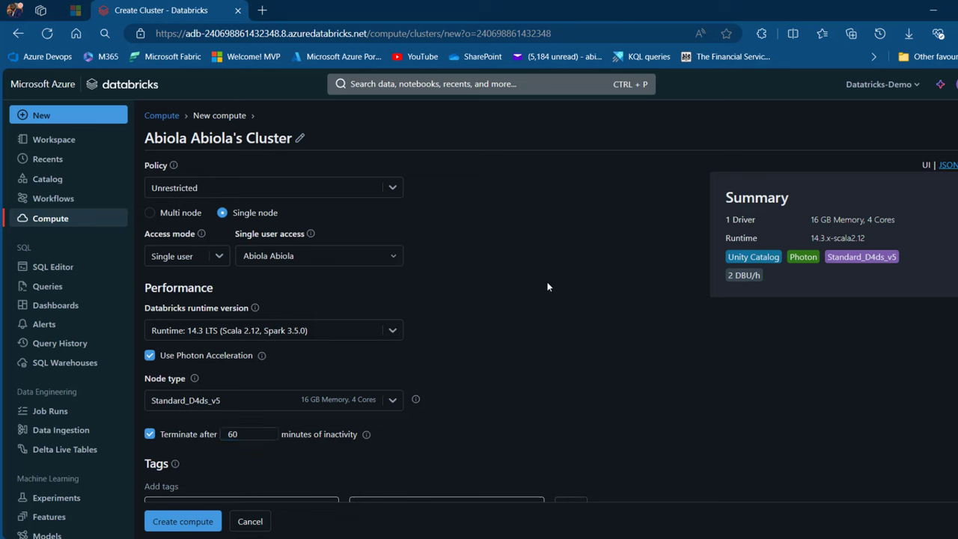
- Return to the compute list and check the state of the existing all-purpose cluster
left_click(72, 218)
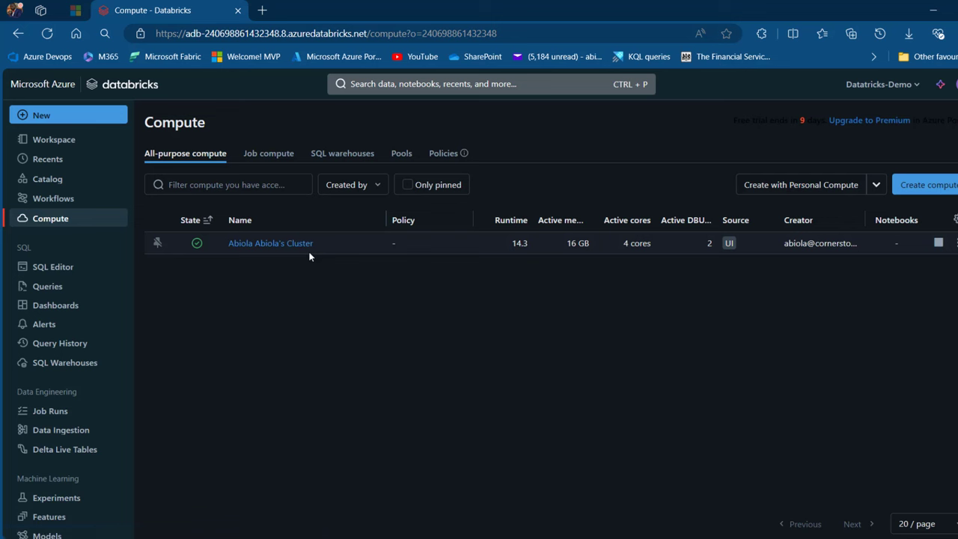
mouse_move(198, 252)
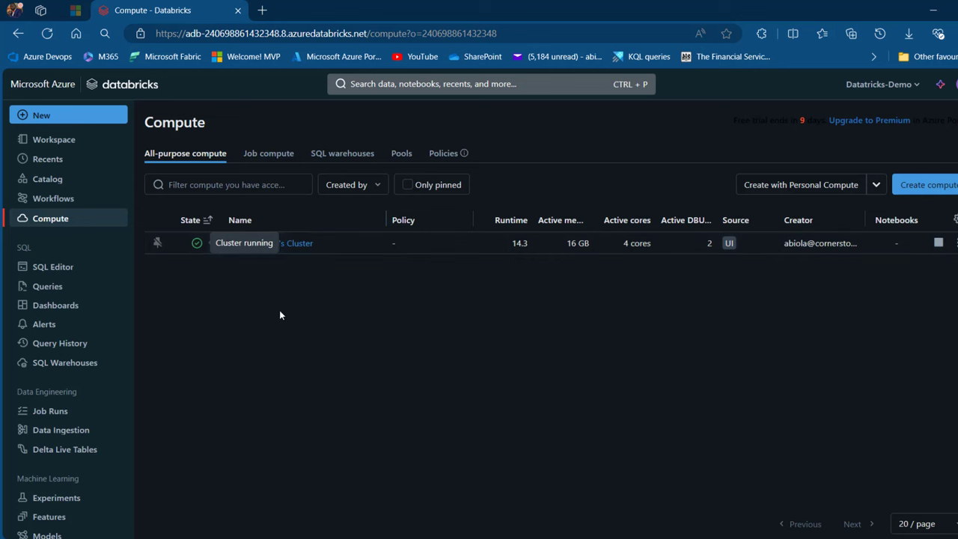
- Create a Standard catalog named Data-Analysis with the datatricks_demo external location as its storage
left_click(49, 183)
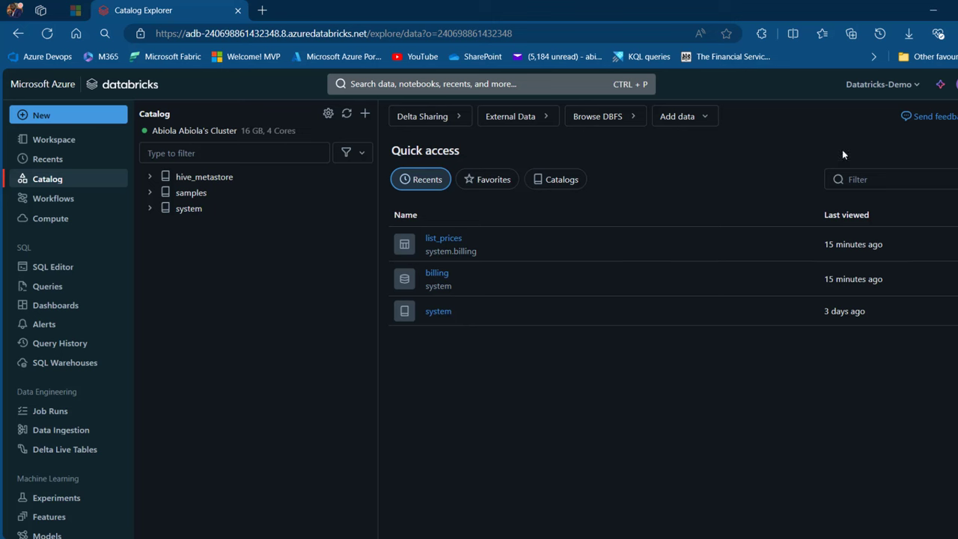
left_click(366, 116)
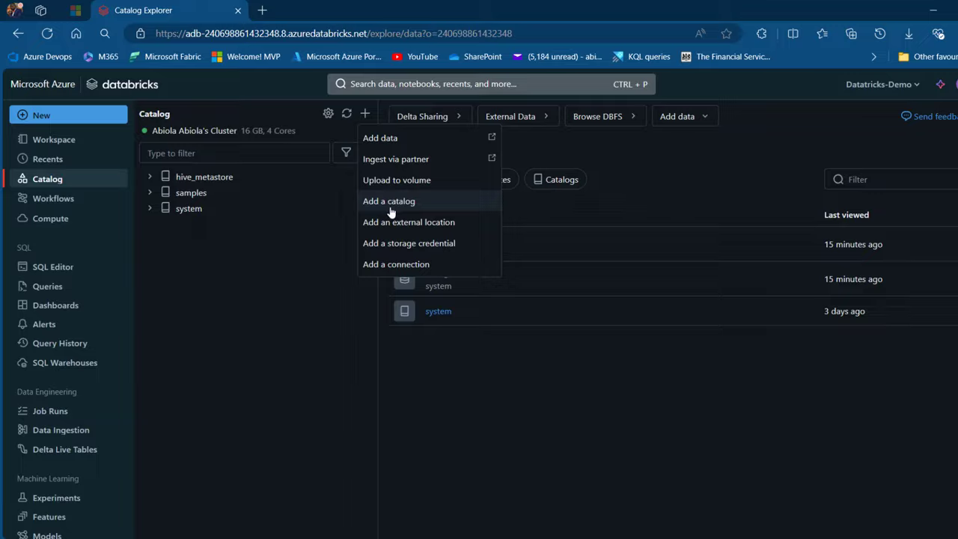
left_click(389, 208)
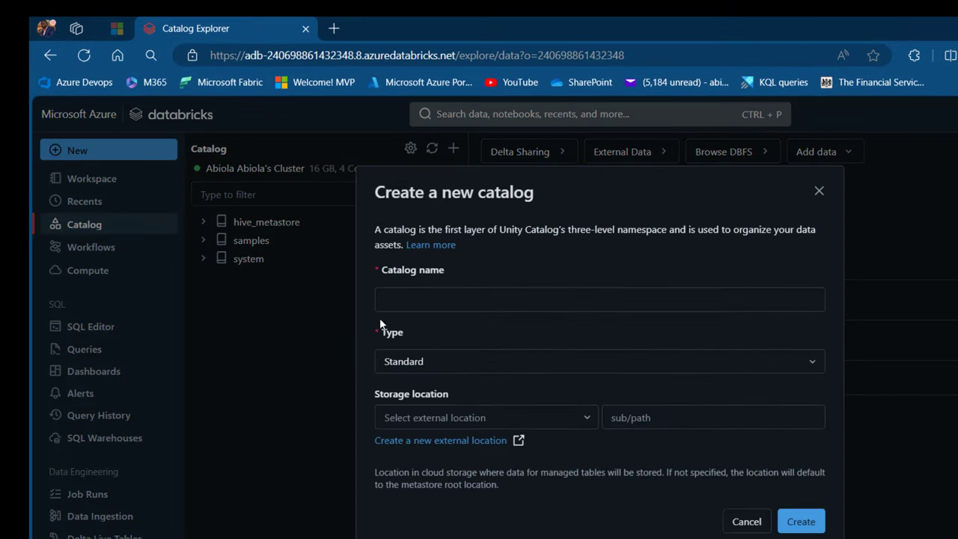
left_click(520, 301)
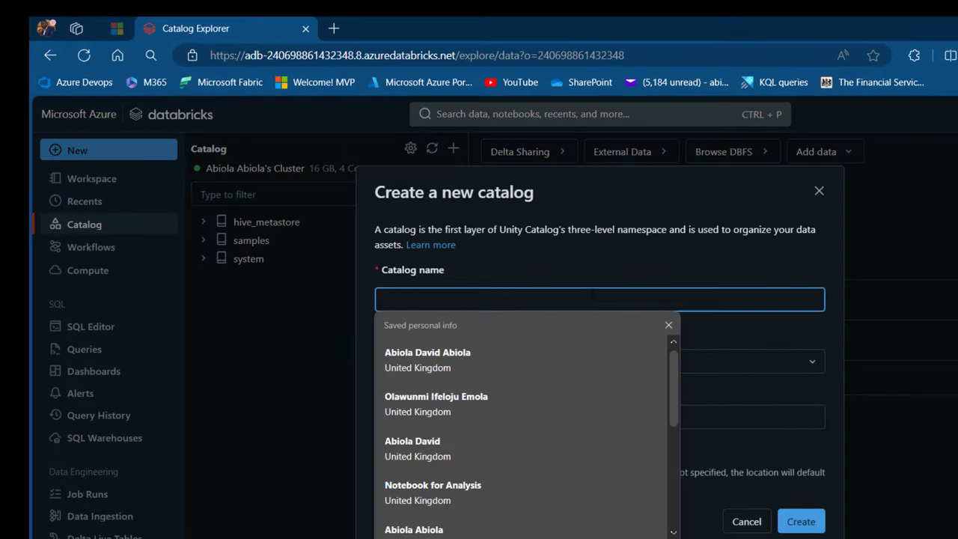
type("Data-Analysis")
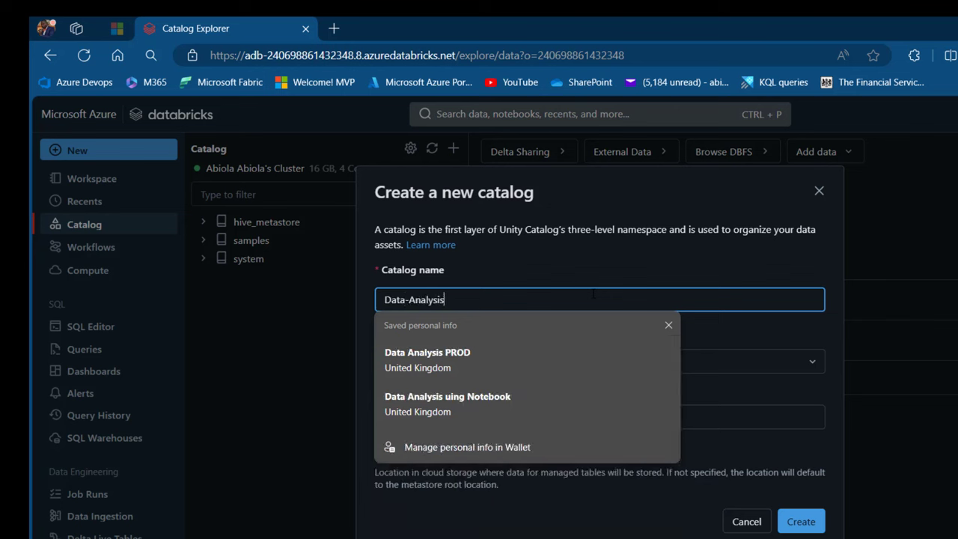
key("Escape")
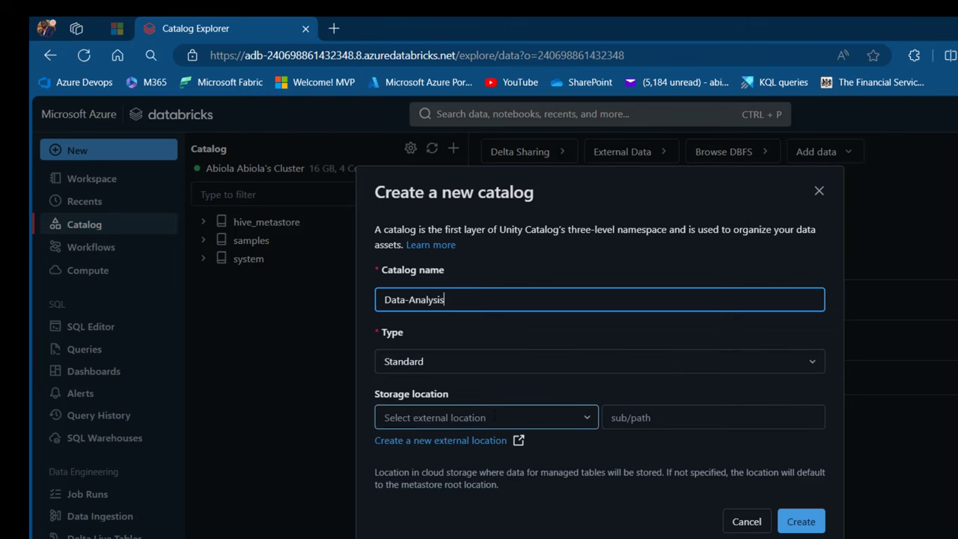
left_click(434, 418)
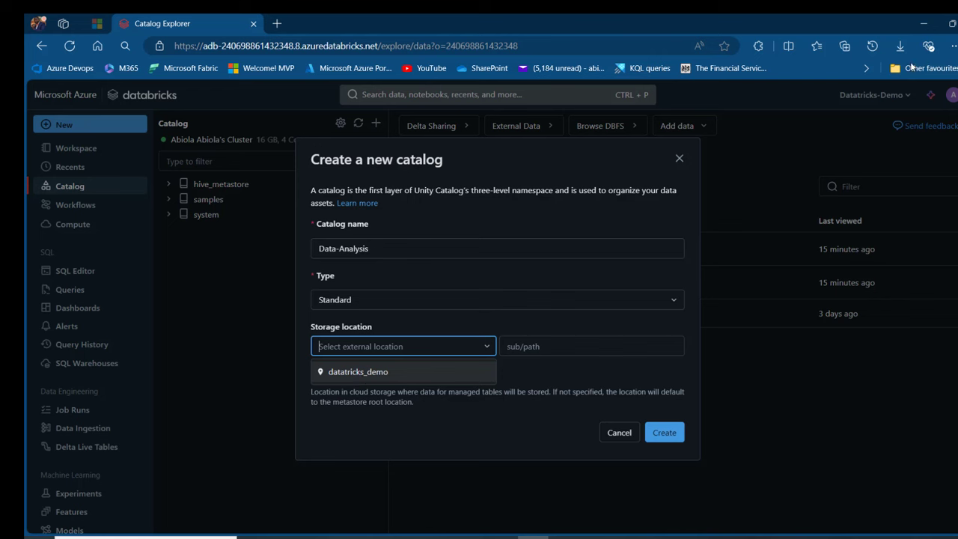
left_click(403, 374)
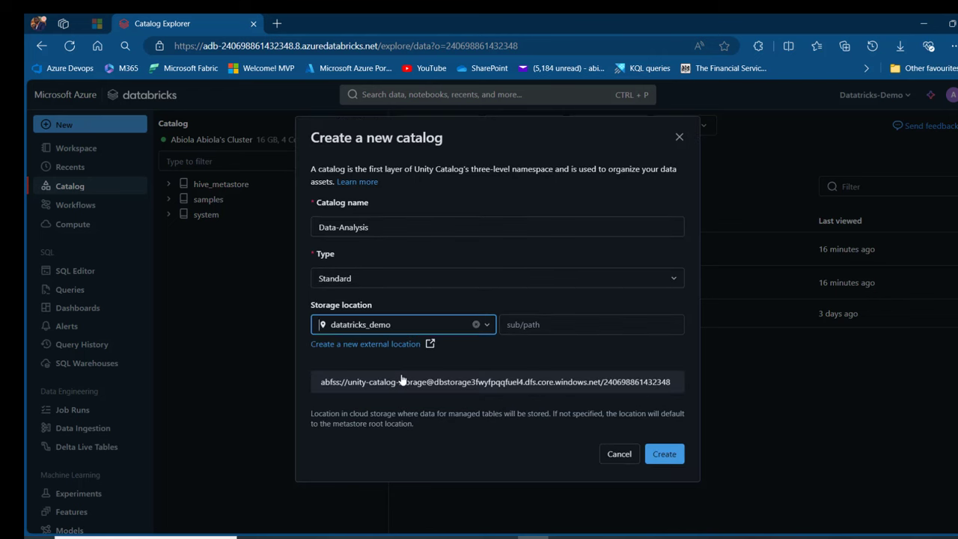
left_click(325, 382)
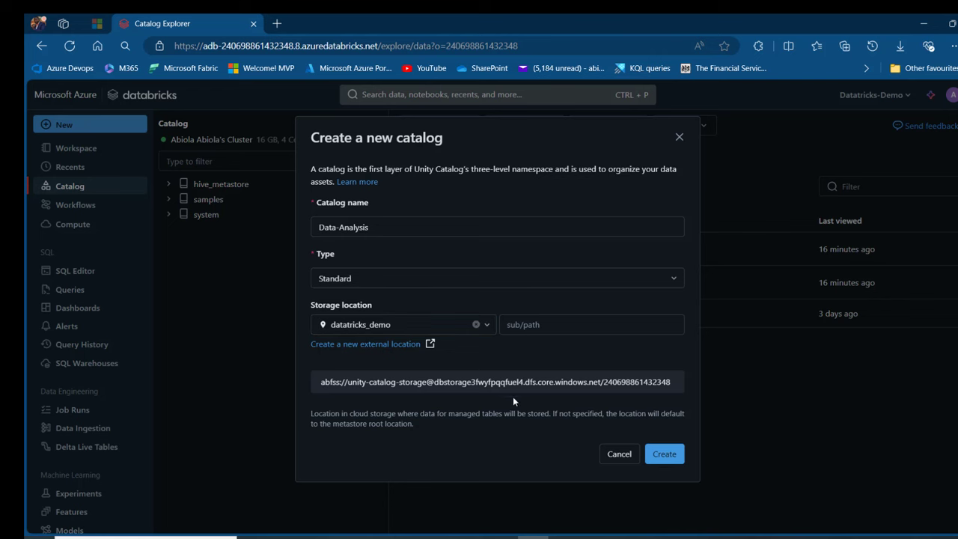
left_click(674, 456)
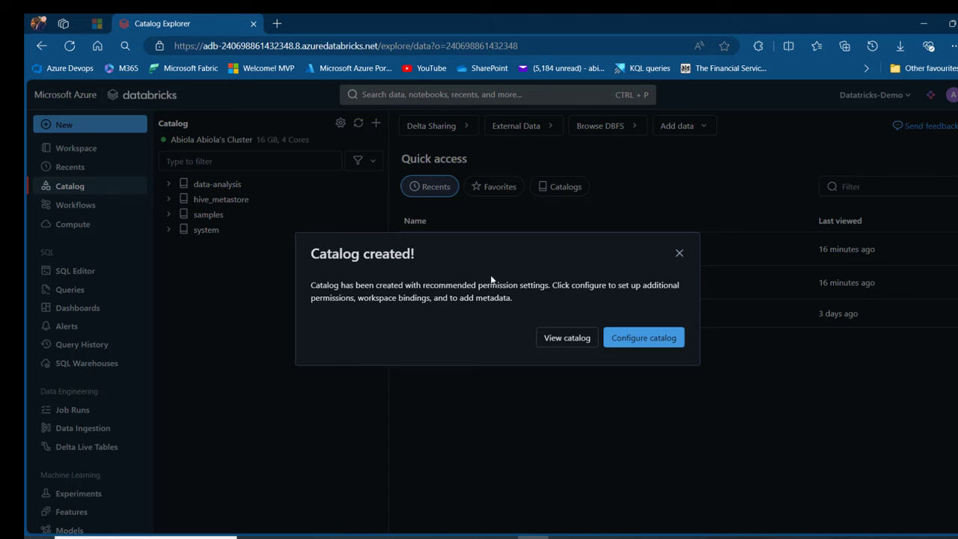
- Configure the new catalog with access for all workspaces, default permissions and no tags or comment, and save it
left_click(632, 341)
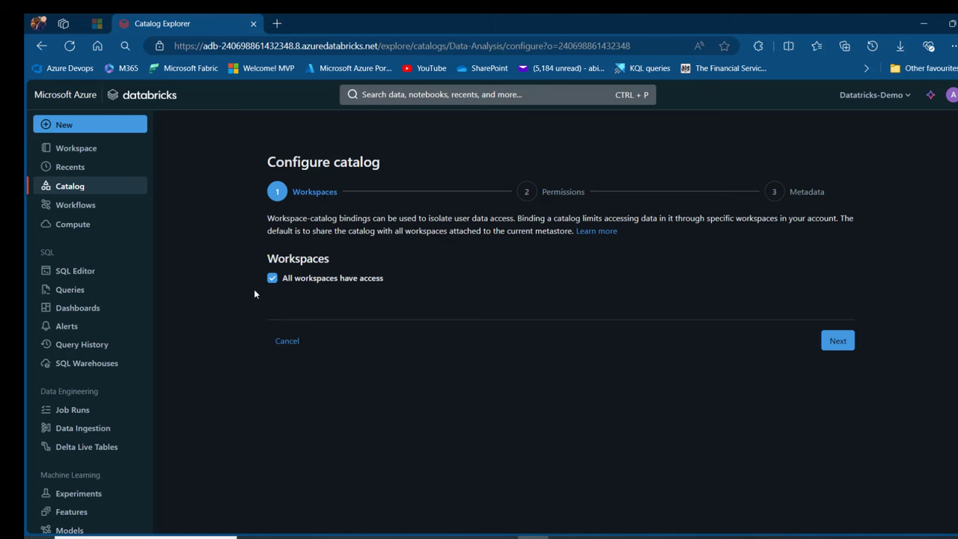
left_click(298, 281)
left_click(274, 284)
left_click(326, 282)
left_click(274, 279)
left_click(837, 341)
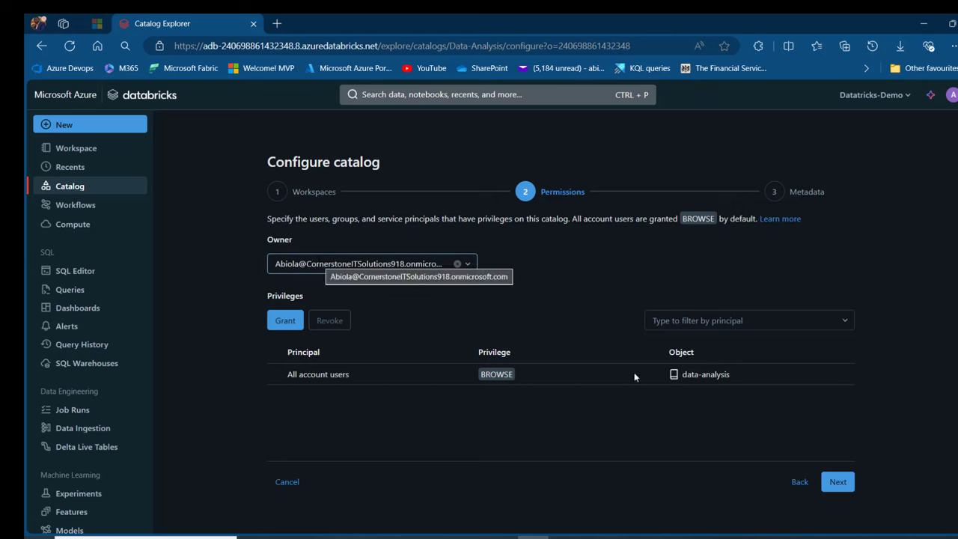
left_click(837, 482)
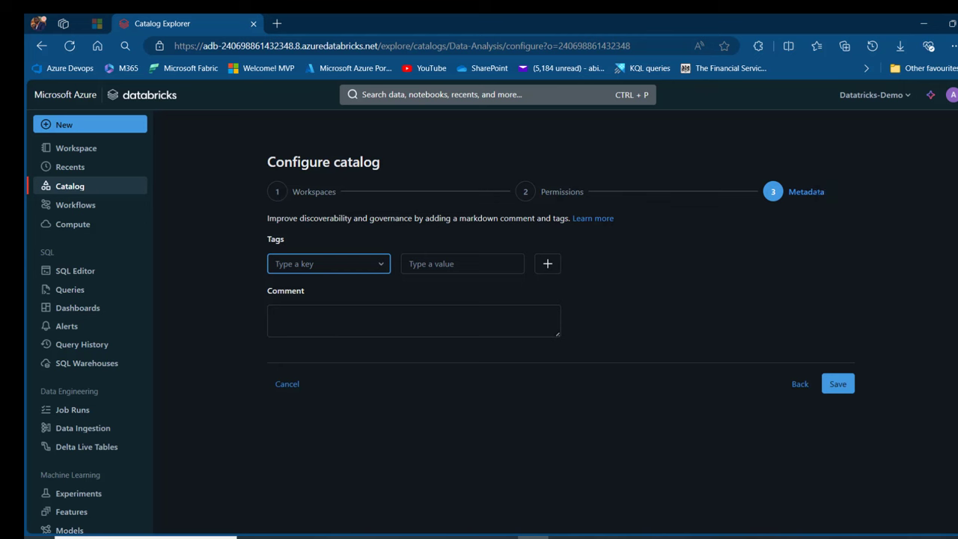
left_click(837, 385)
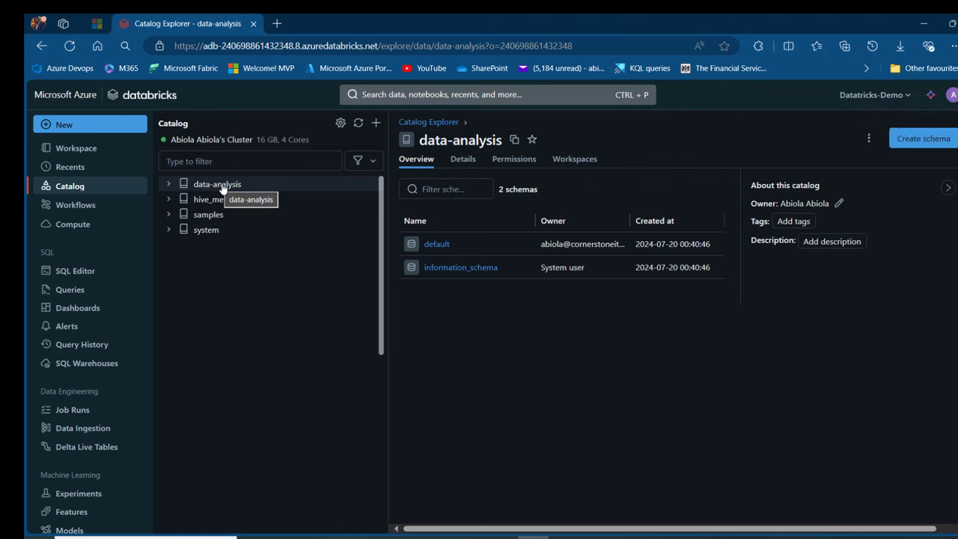
- Examine the default schema and the tables and details of information_schema in the data-analysis catalog
left_click(435, 244)
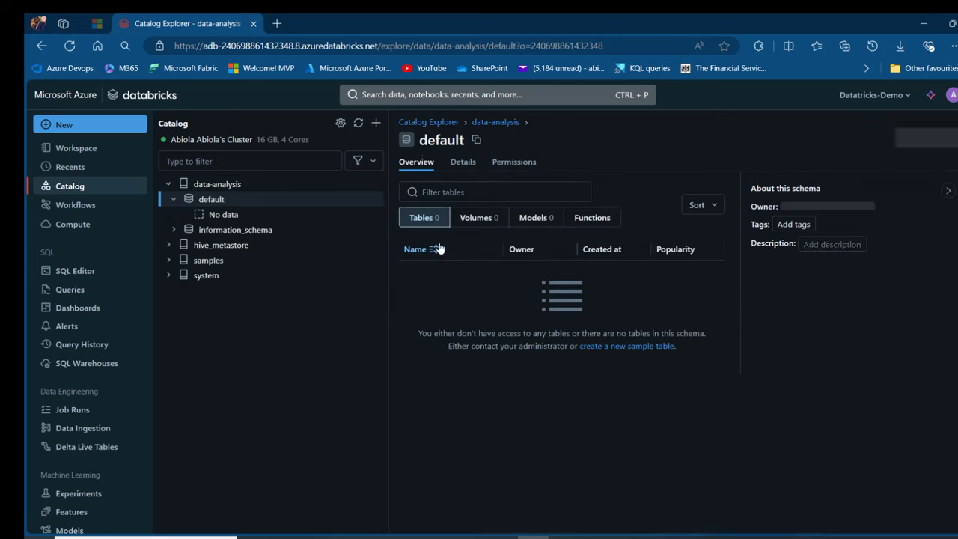
left_click(483, 123)
left_click(462, 270)
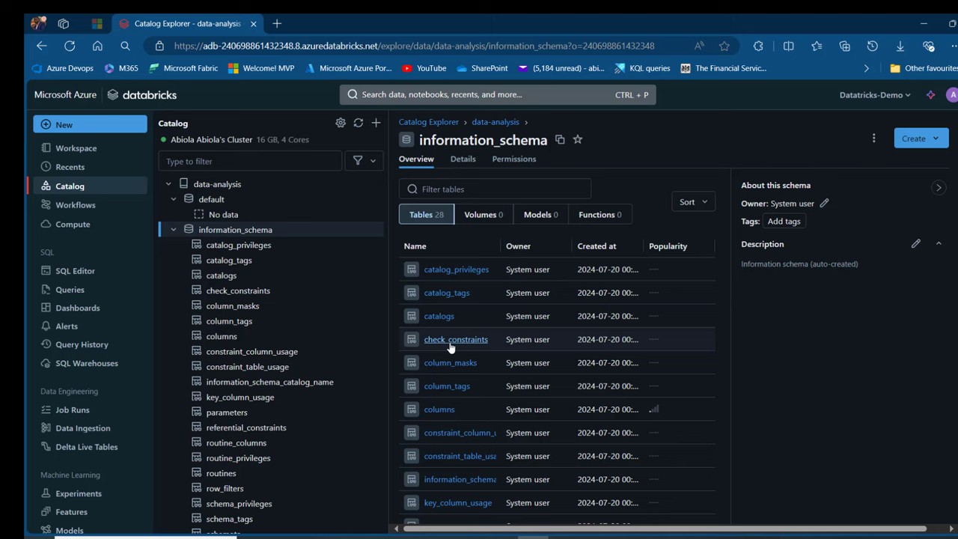
left_click(464, 160)
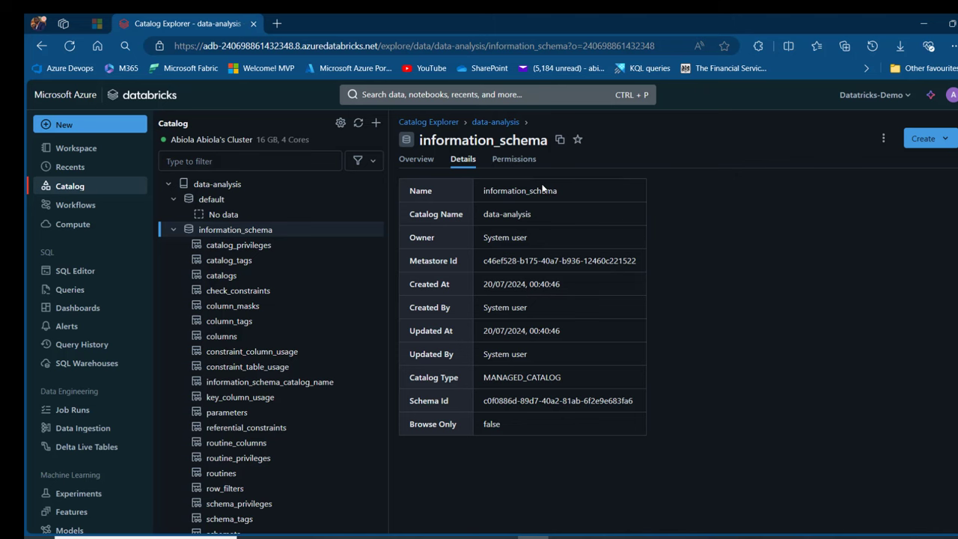
- Create a schema named analysis in the data-analysis catalog, stored in the datatricks_demo external location
left_click(499, 124)
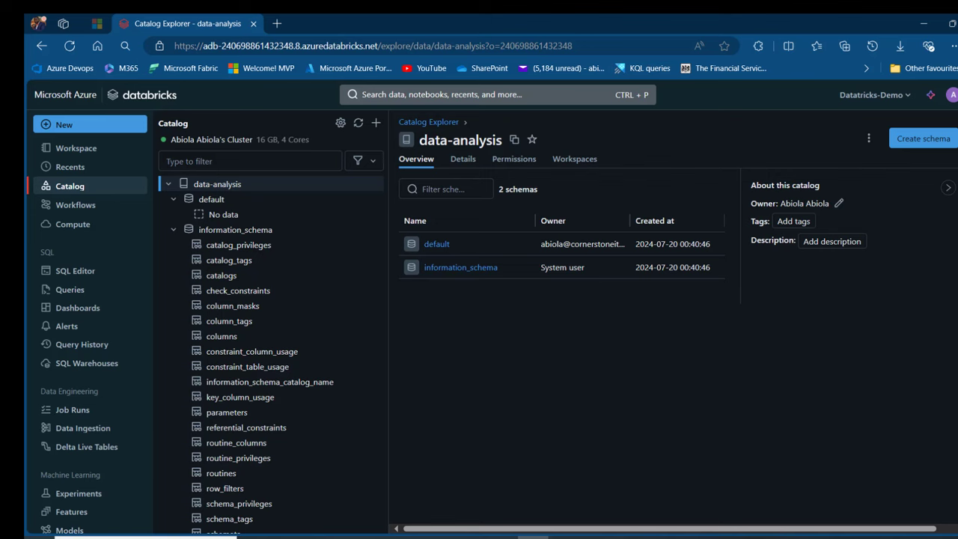
left_click(940, 139)
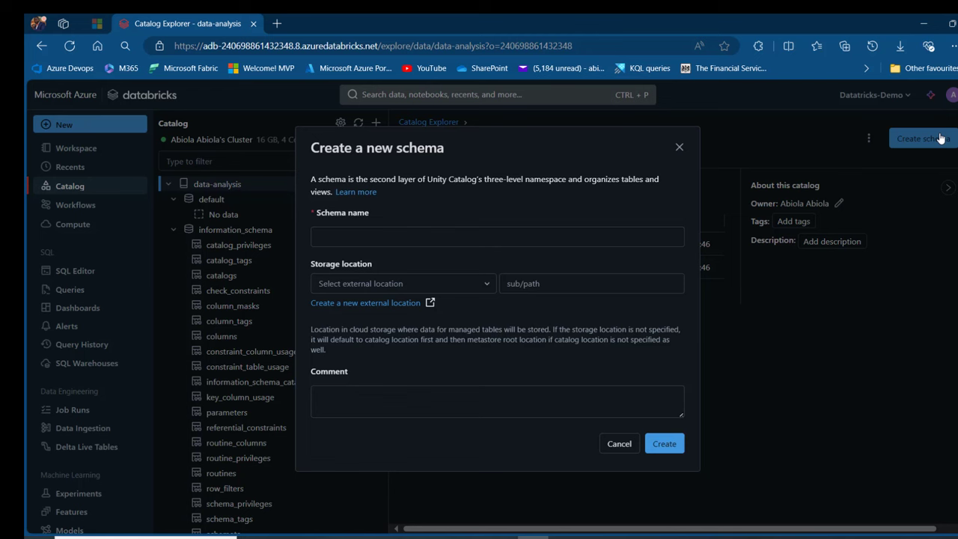
left_click(452, 236)
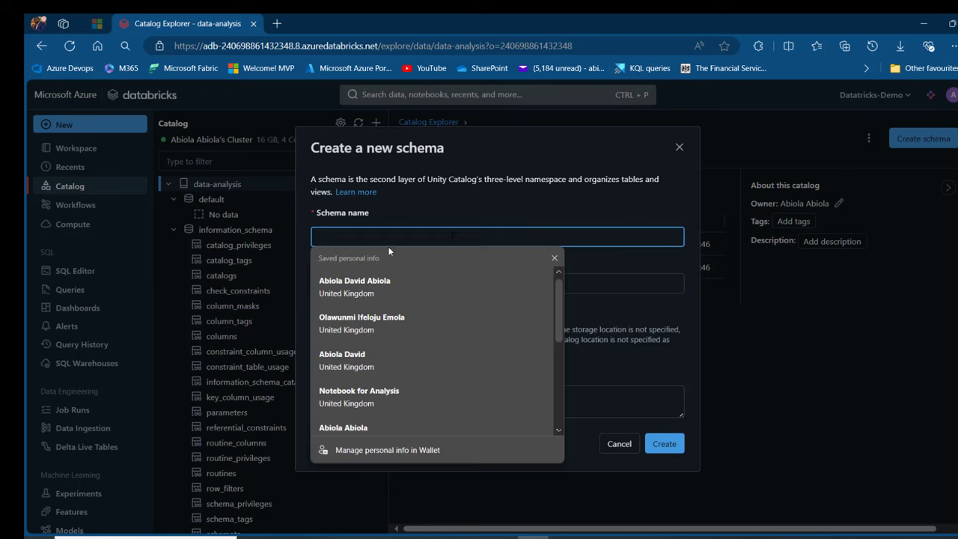
type("analysis")
left_click(416, 216)
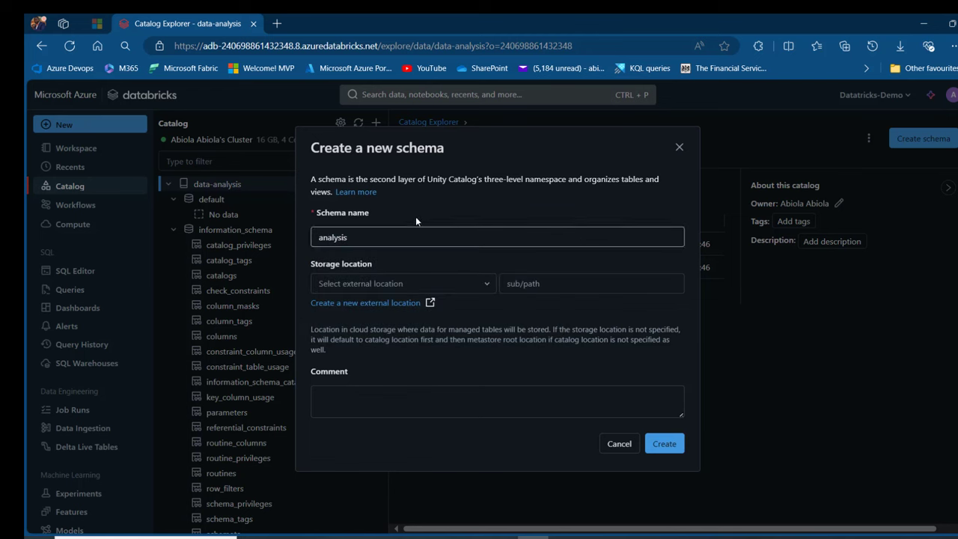
left_click(333, 284)
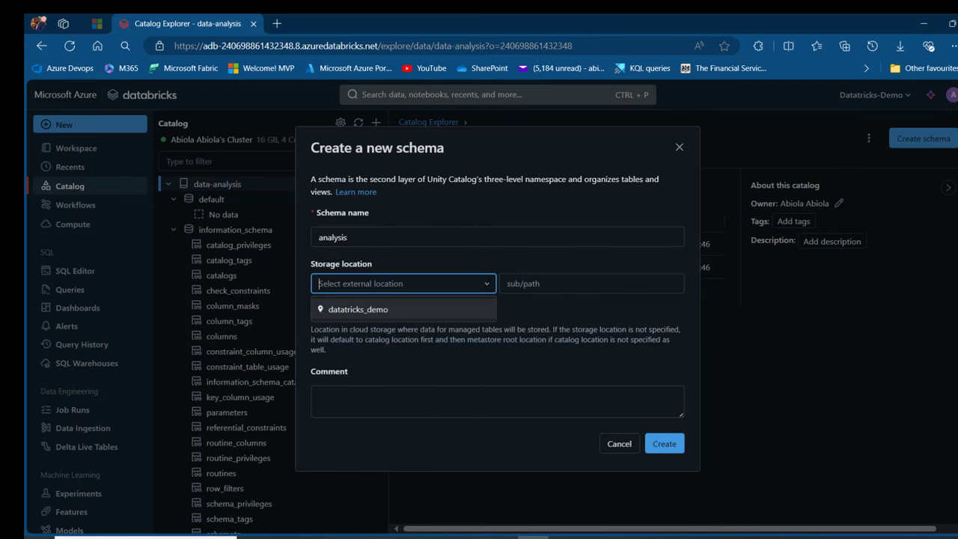
left_click(380, 309)
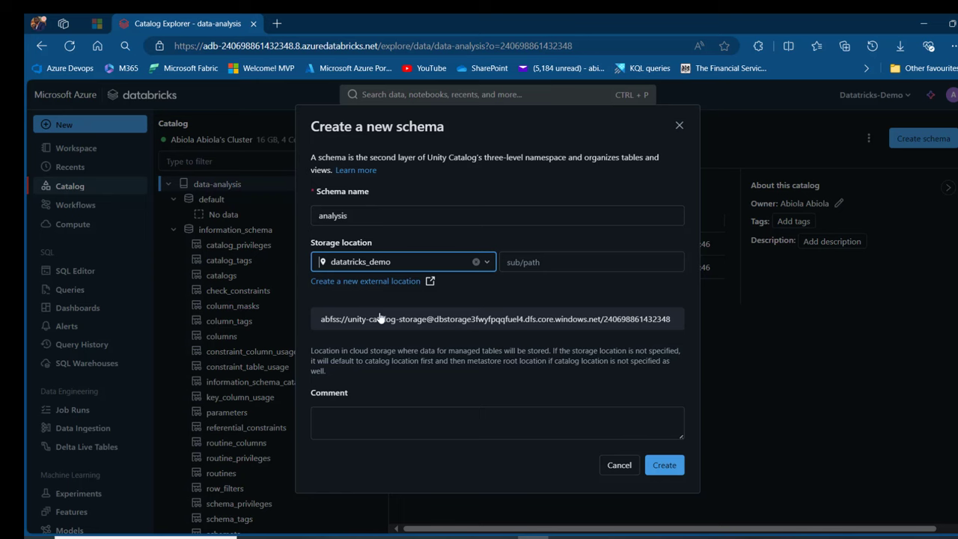
left_click(672, 471)
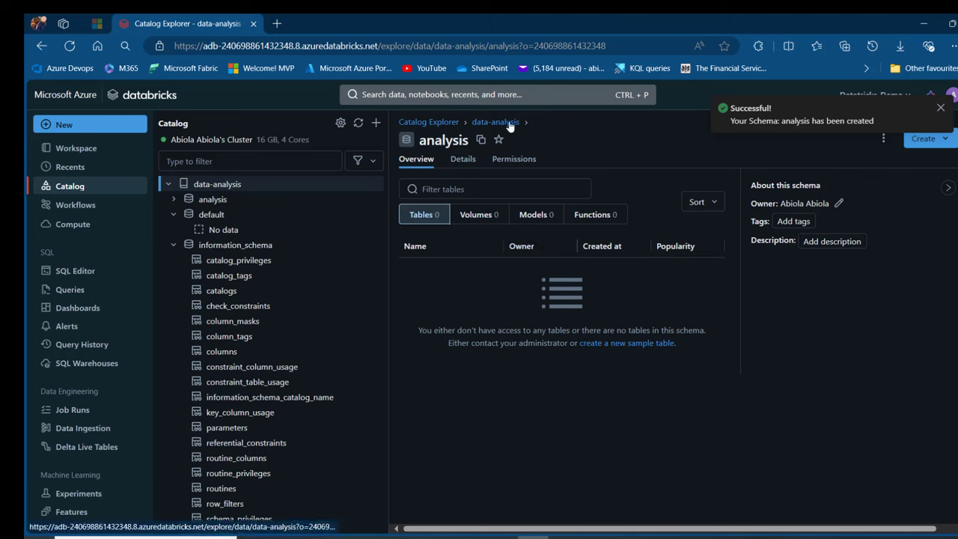
- Refresh the catalog tree and expand the analysis schema in the data-analysis catalog to check its contents
left_click(169, 185)
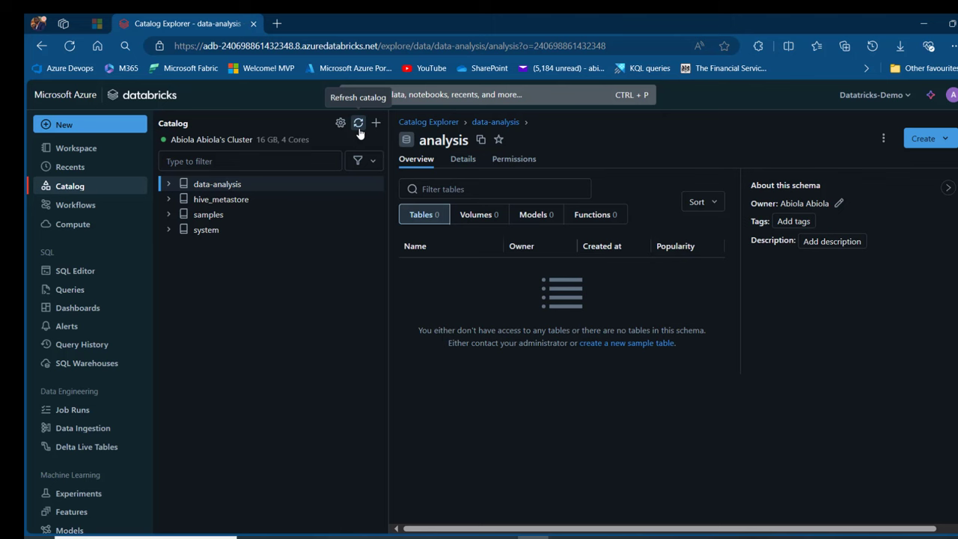
left_click(168, 185)
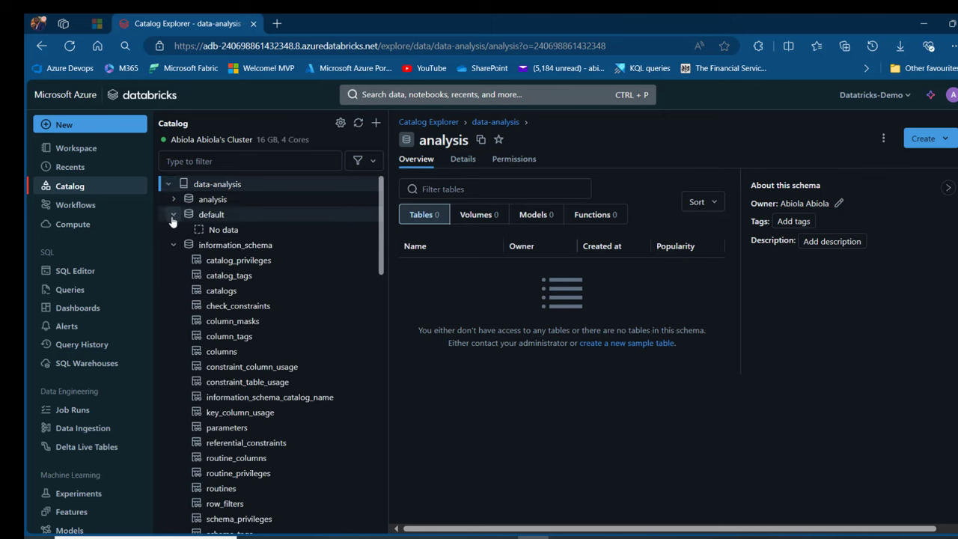
left_click(172, 216)
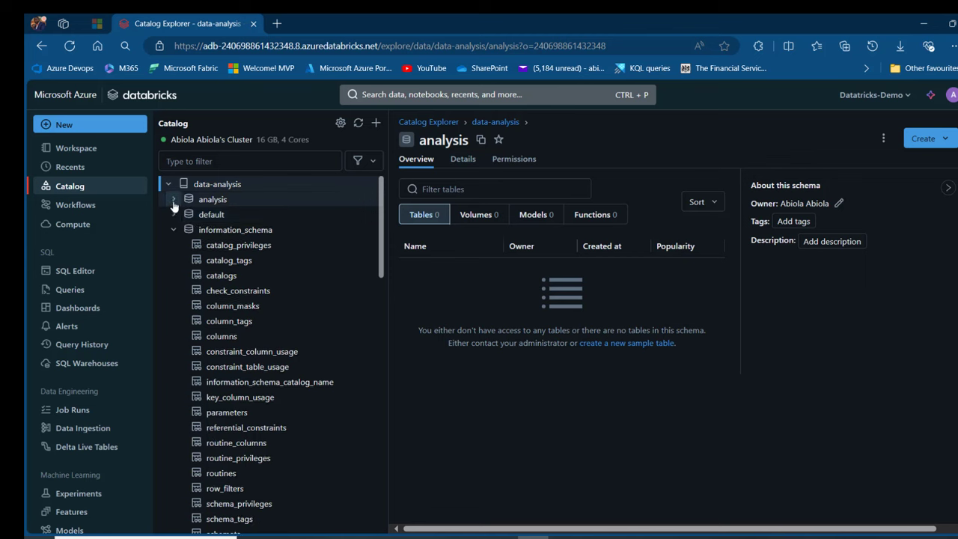
left_click(173, 204)
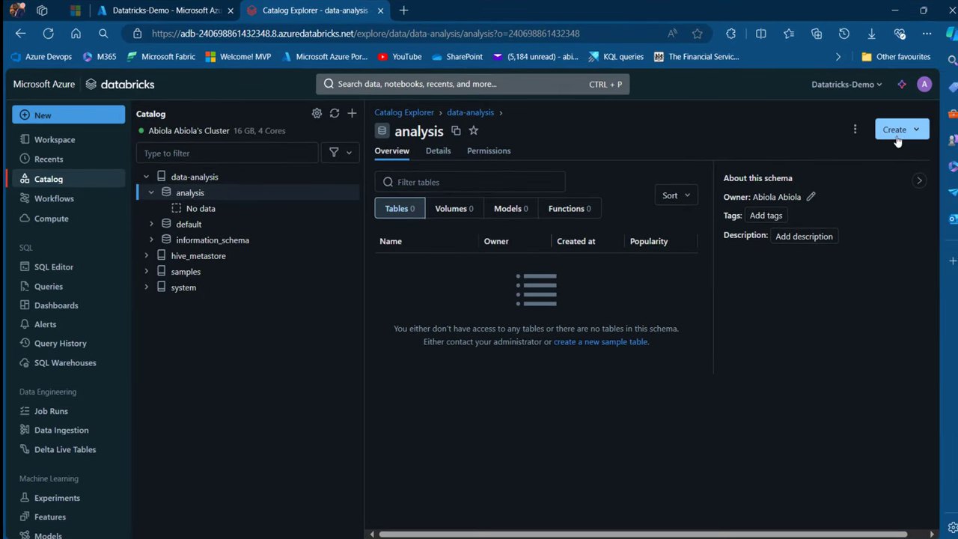
- Start a new table in the analysis schema by uploading the nine files sales2015.csv through sales2023.csv
left_click(910, 134)
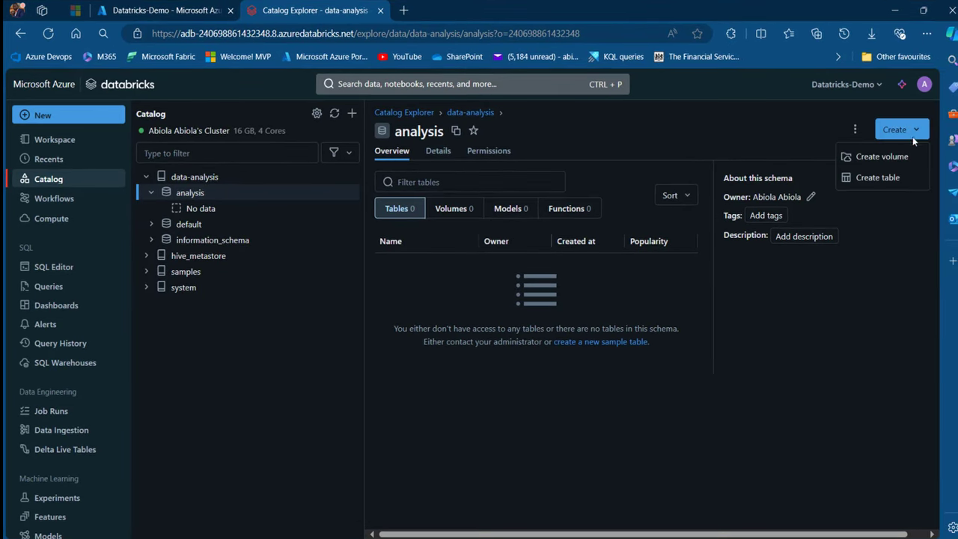
left_click(877, 180)
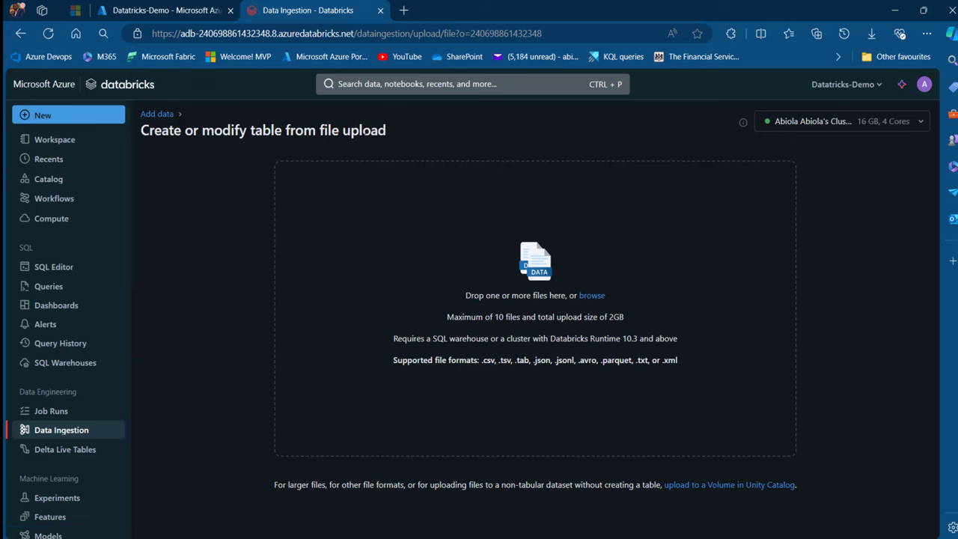
left_click(592, 297)
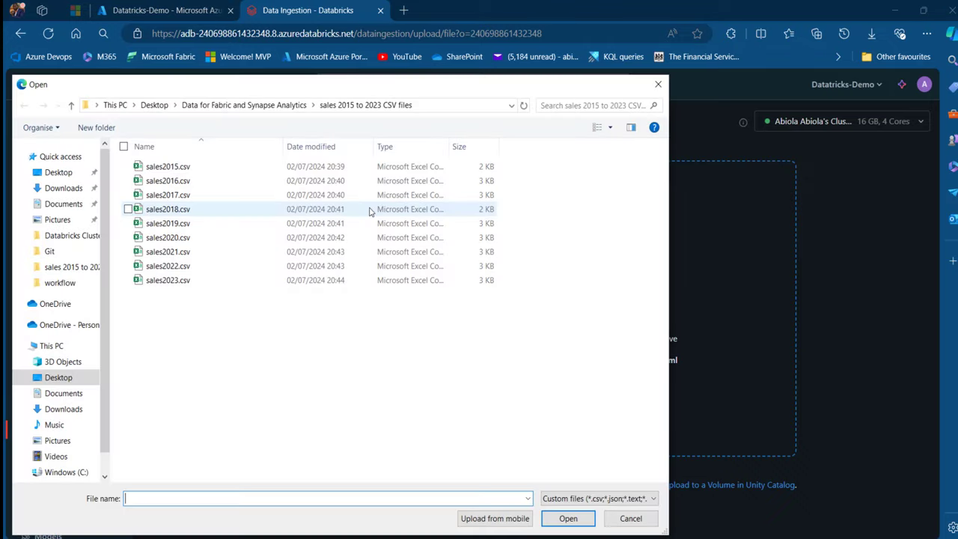
left_click(167, 167)
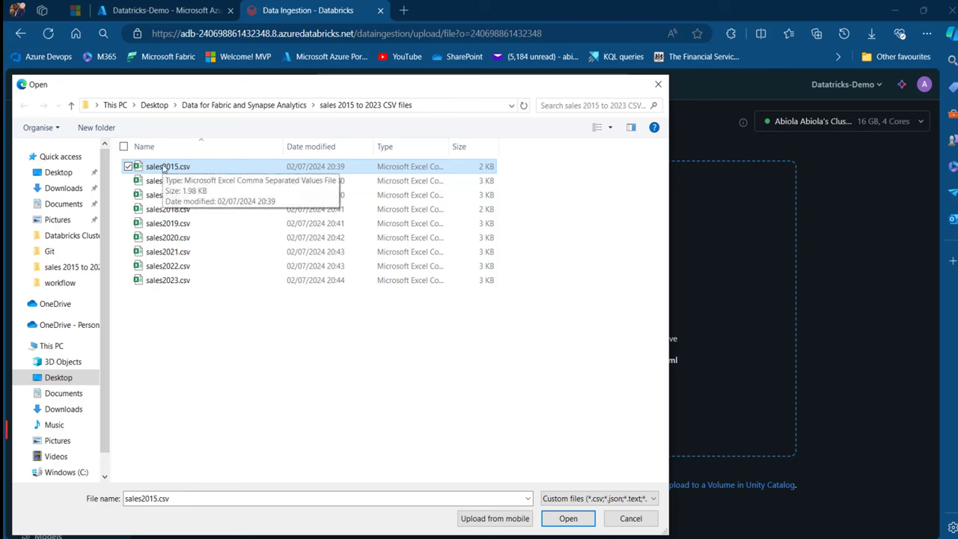
left_click(166, 282, "shift")
left_click(568, 517)
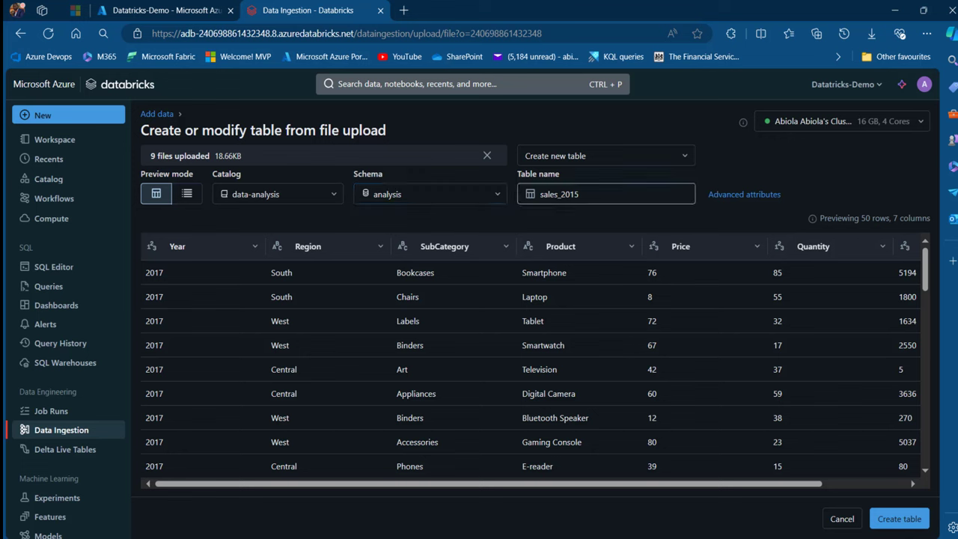
- Name the table All-Sales-Data, keep the default advanced attributes, and create it
left_click_drag(591, 193, 512, 194)
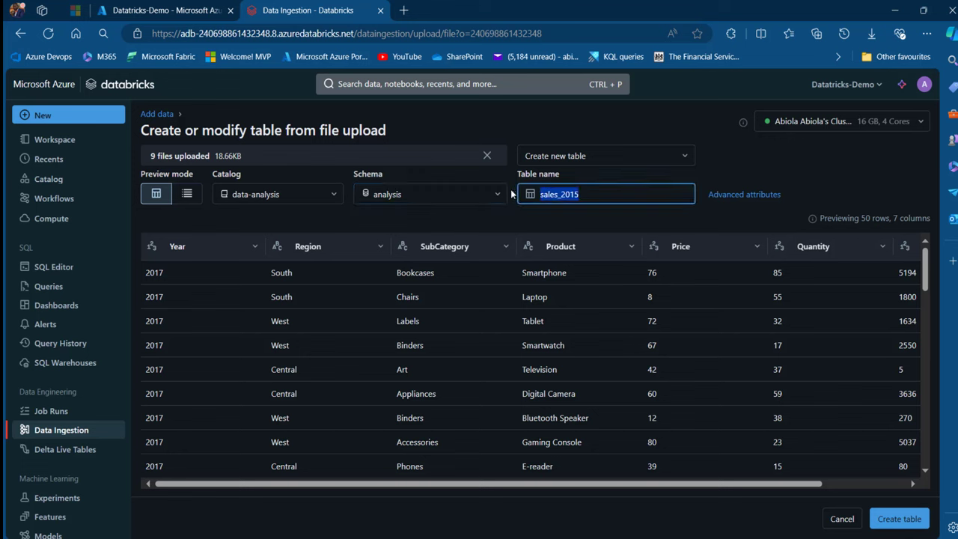
type("All-Sales-Data")
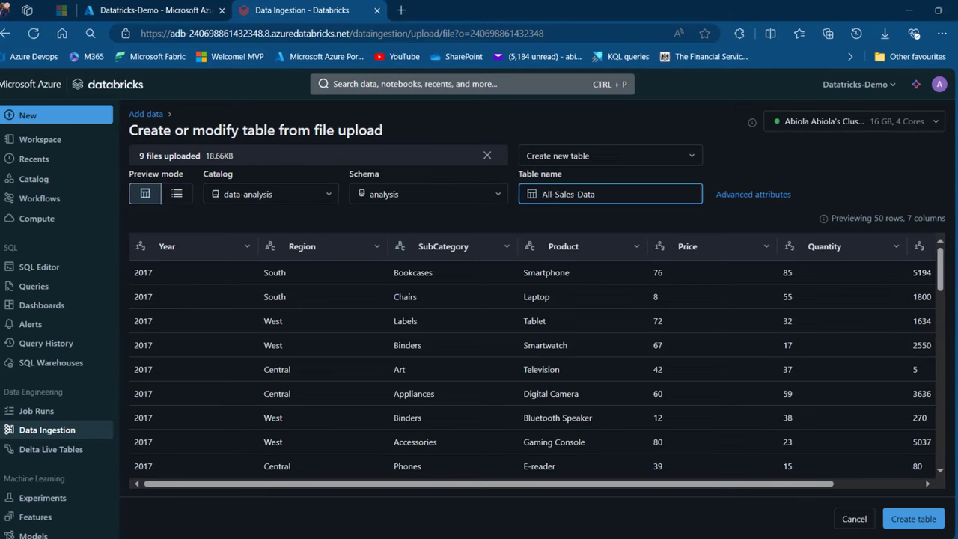
left_click(758, 195)
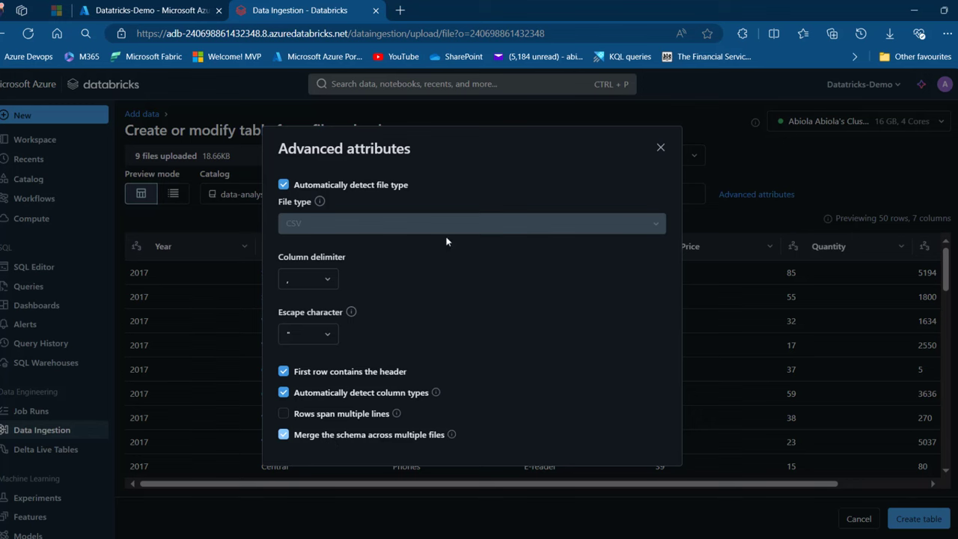
left_click(660, 148)
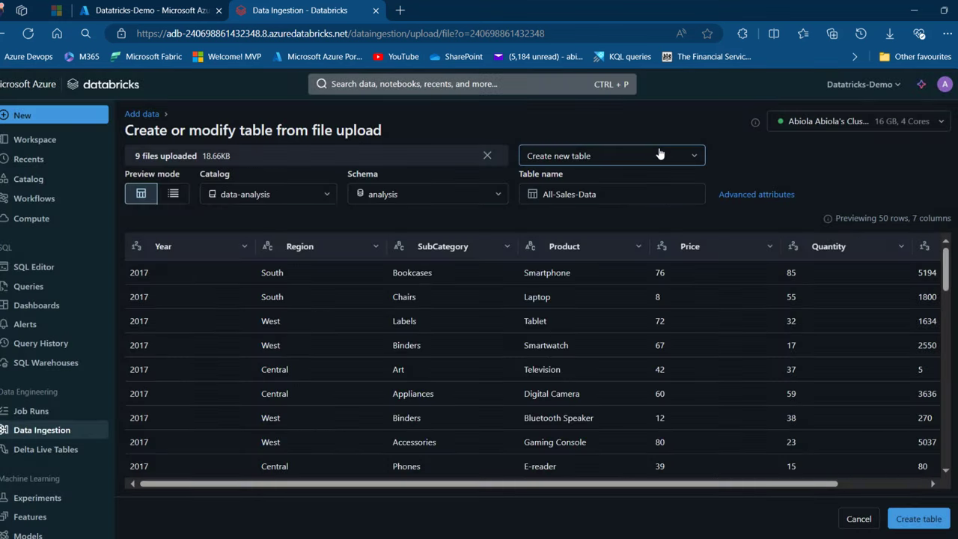
left_click(918, 522)
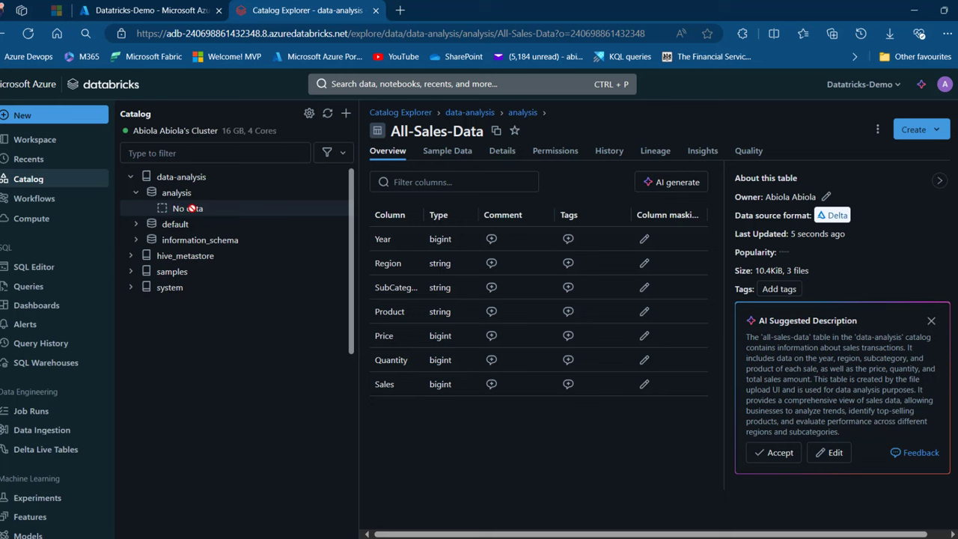
- Refresh the catalog tree and examine the All-Sales-Data table's sample rows, storage details, properties and lineage
left_click(330, 114)
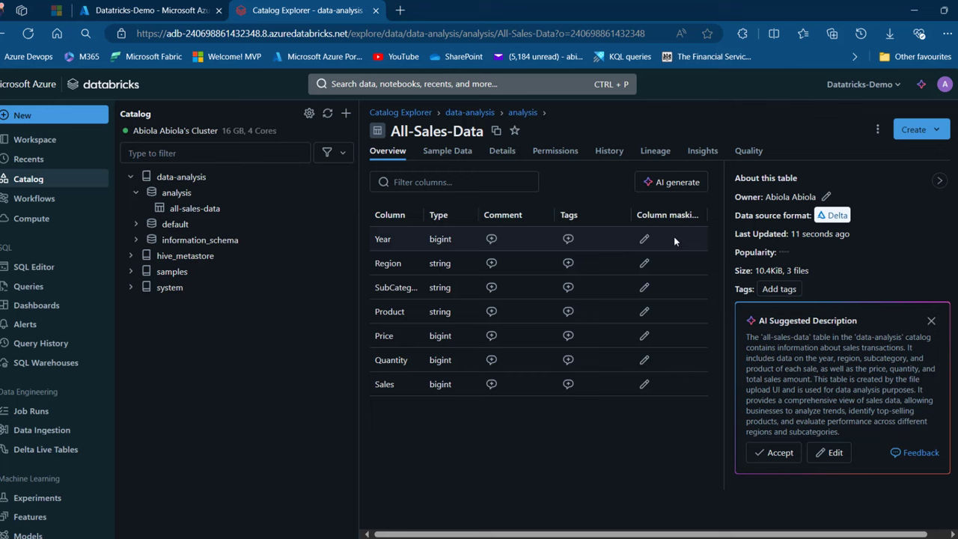
left_click(447, 153)
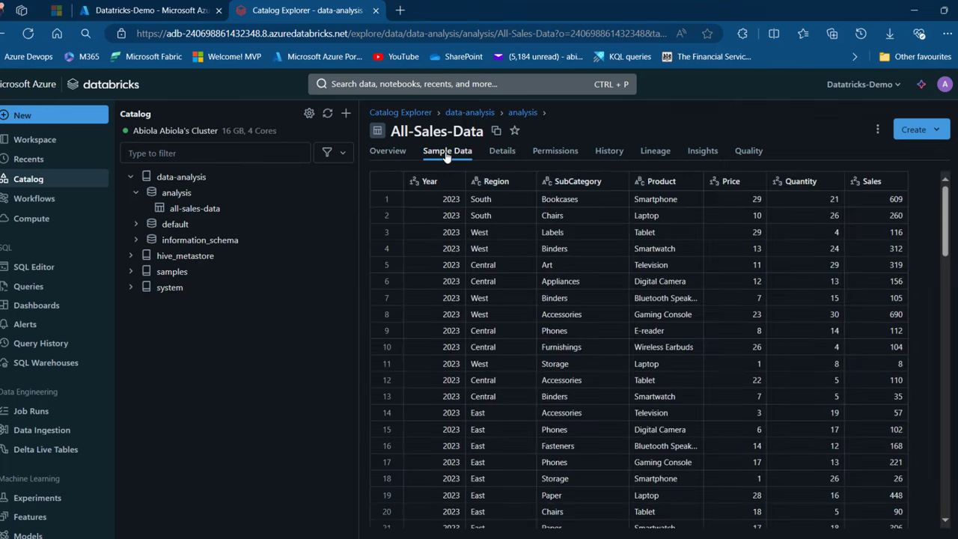
left_click_drag(357, 327, 299, 327)
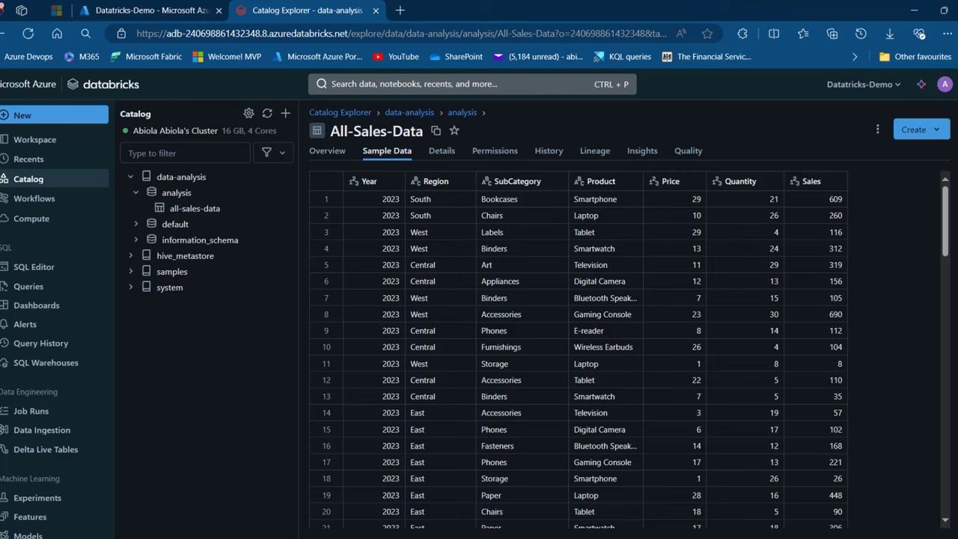
left_click_drag(945, 225, 943, 527)
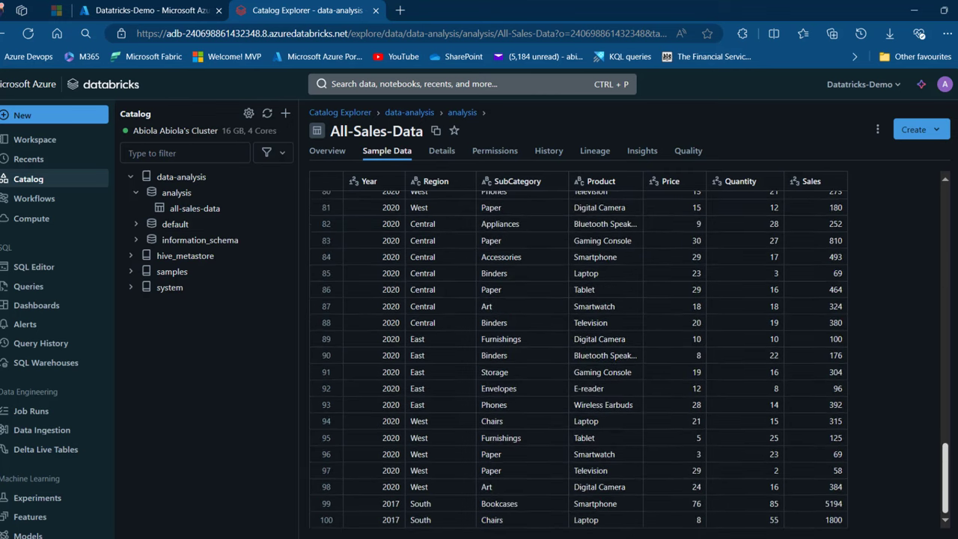
left_click(442, 151)
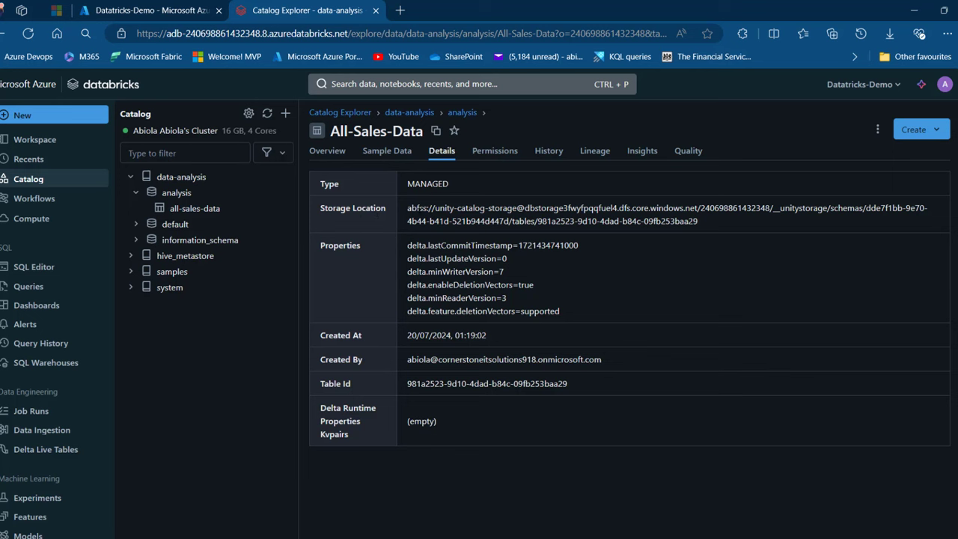
left_click_drag(408, 209, 532, 222)
left_click_drag(411, 258, 515, 297)
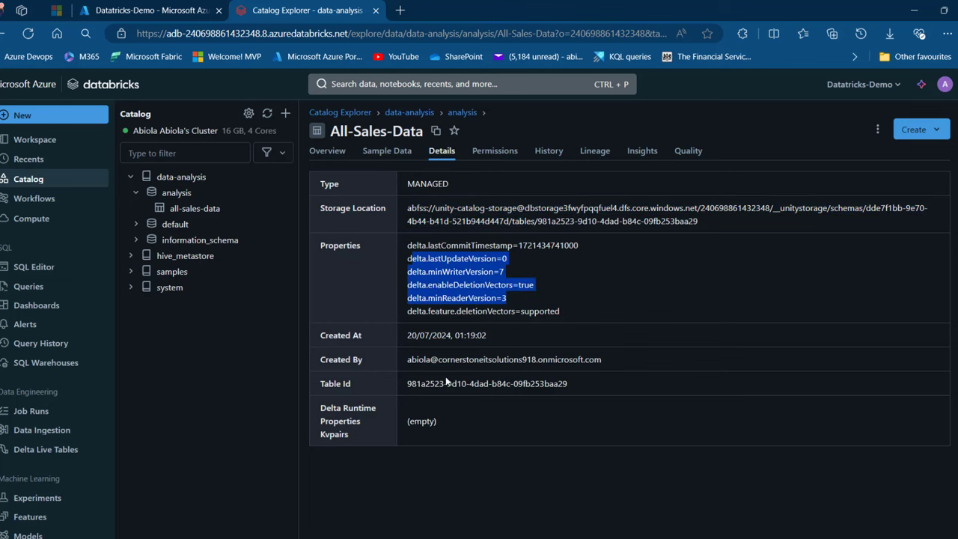
left_click(595, 150)
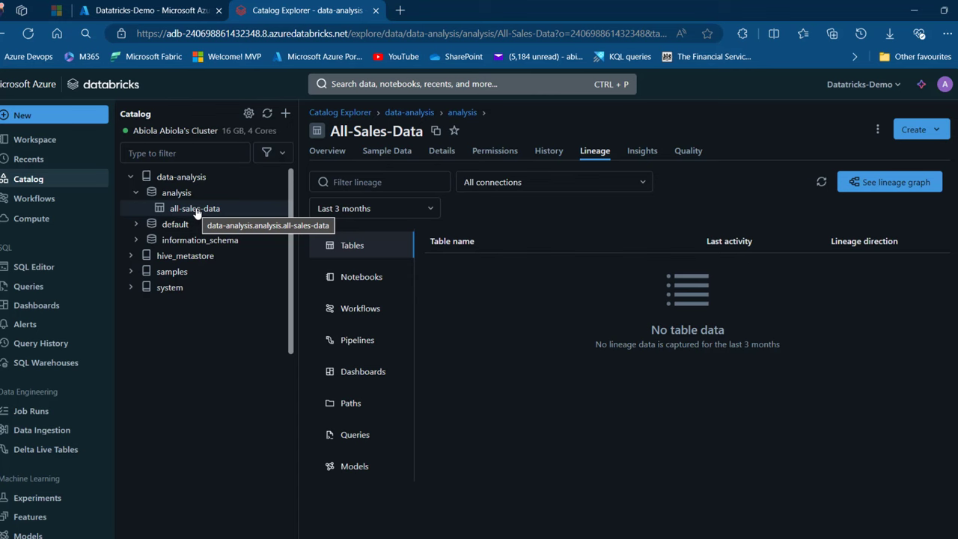
- Switch to Power BI Desktop, search the data sources for azure databricks, and open the Azure Databricks connector
key("alt+Tab")
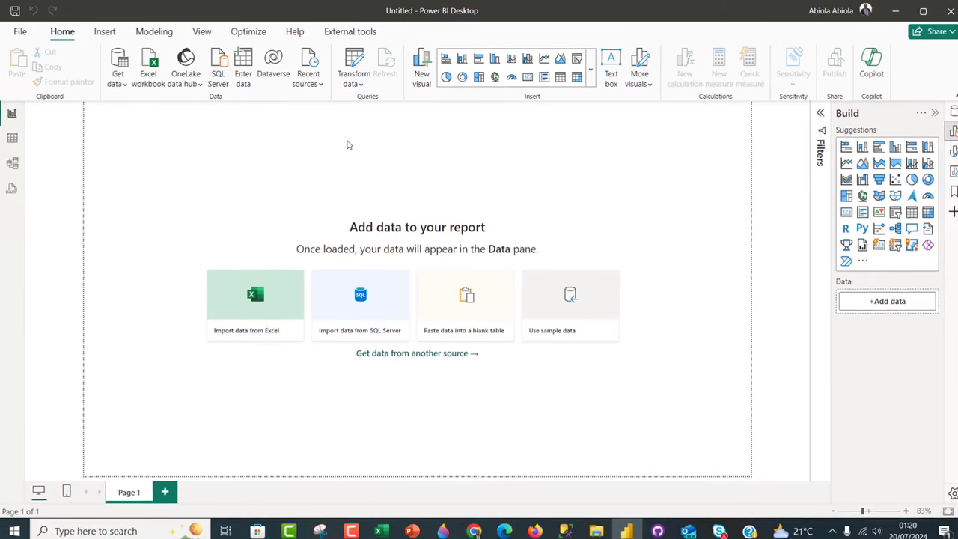
left_click(122, 84)
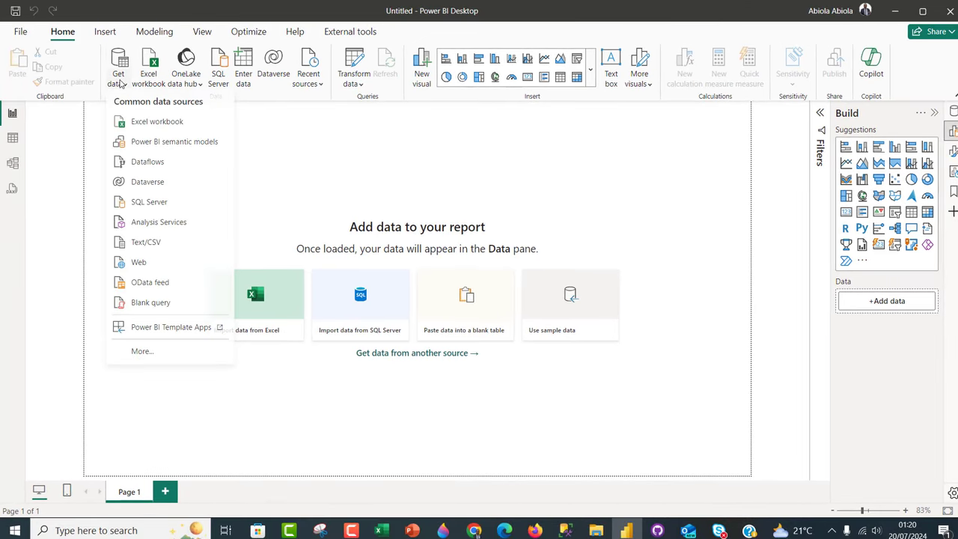
left_click(157, 362)
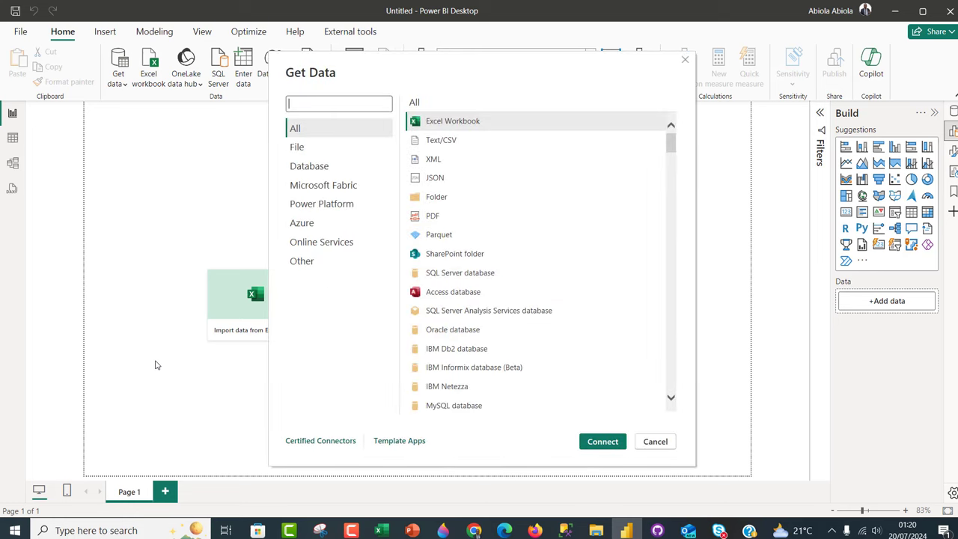
type("azure ")
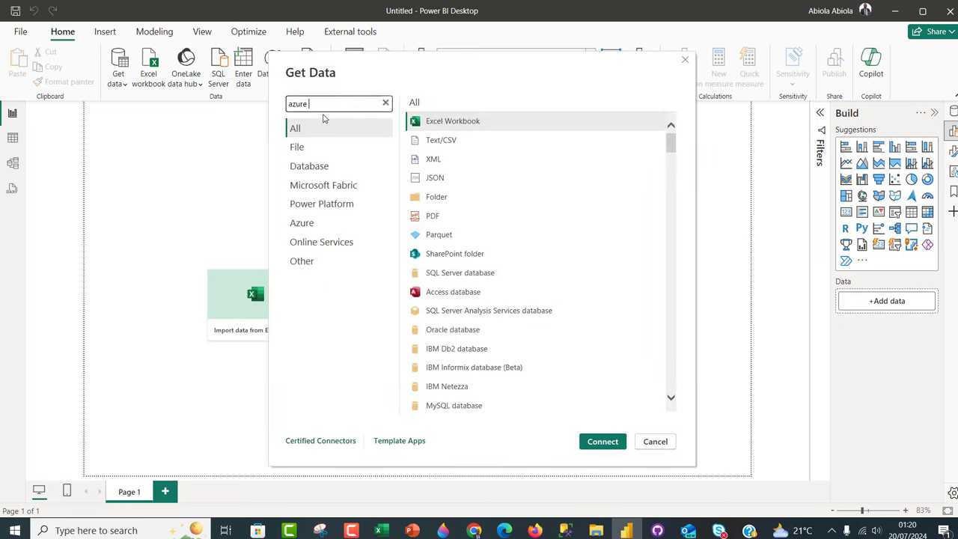
type("databricks")
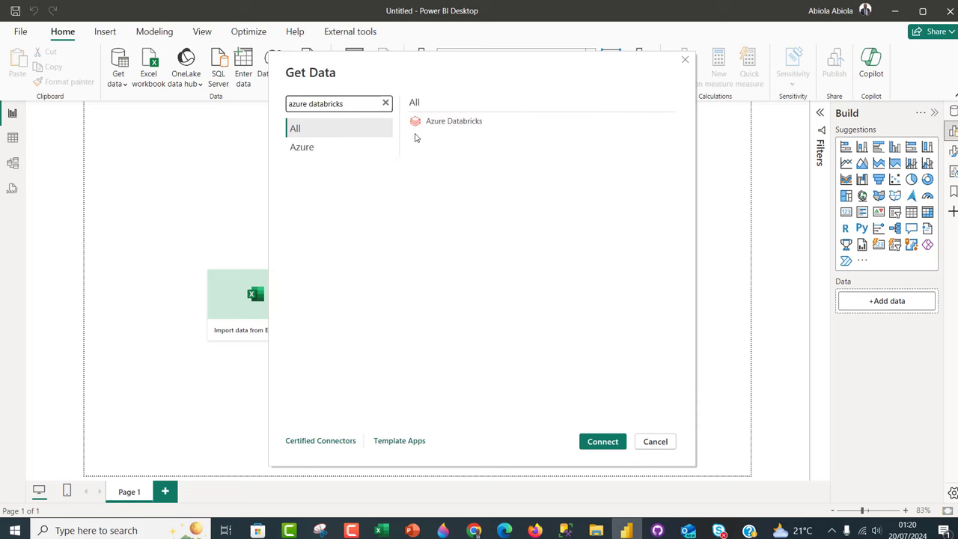
double_click(450, 127)
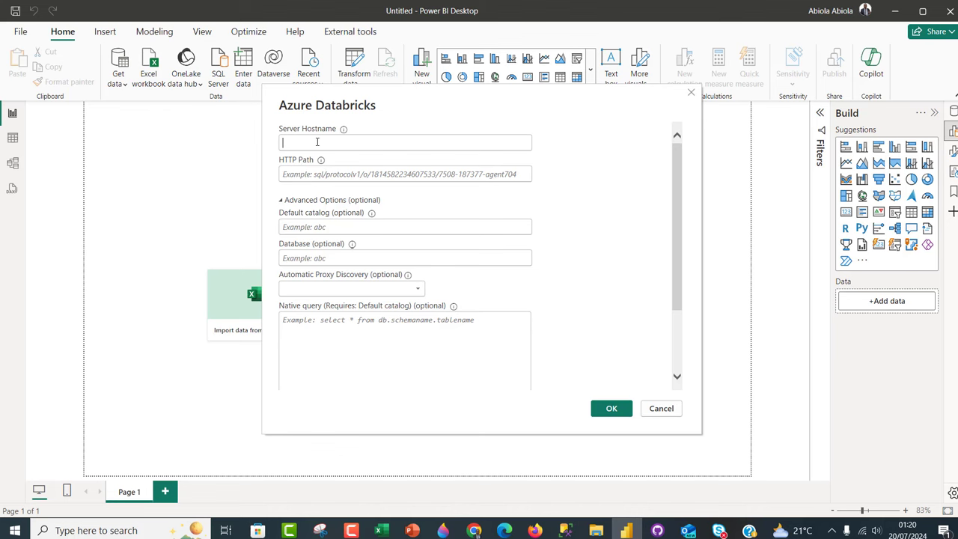
- Return to Databricks in the browser and copy the Server Hostname from the running cluster's advanced JDBC/ODBC settings
left_click(504, 530)
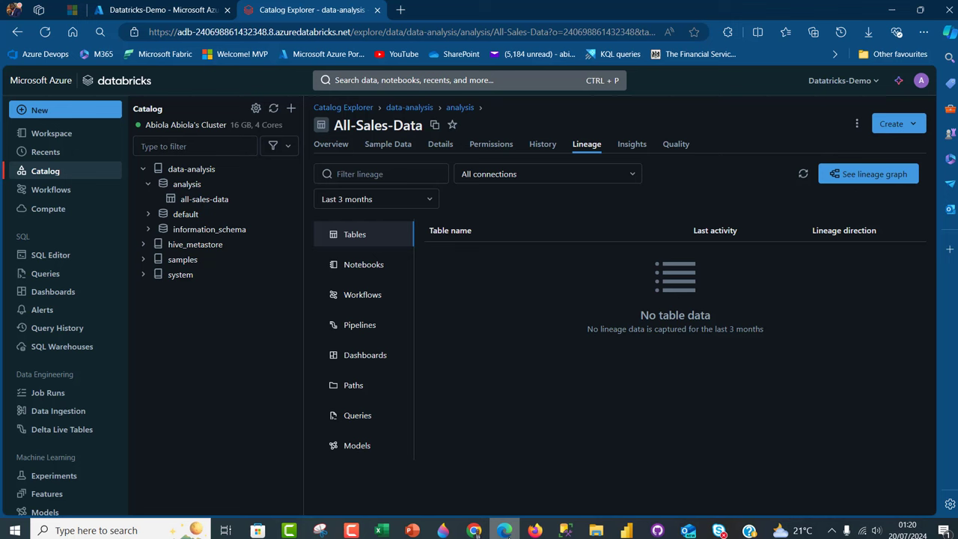
left_click(64, 212)
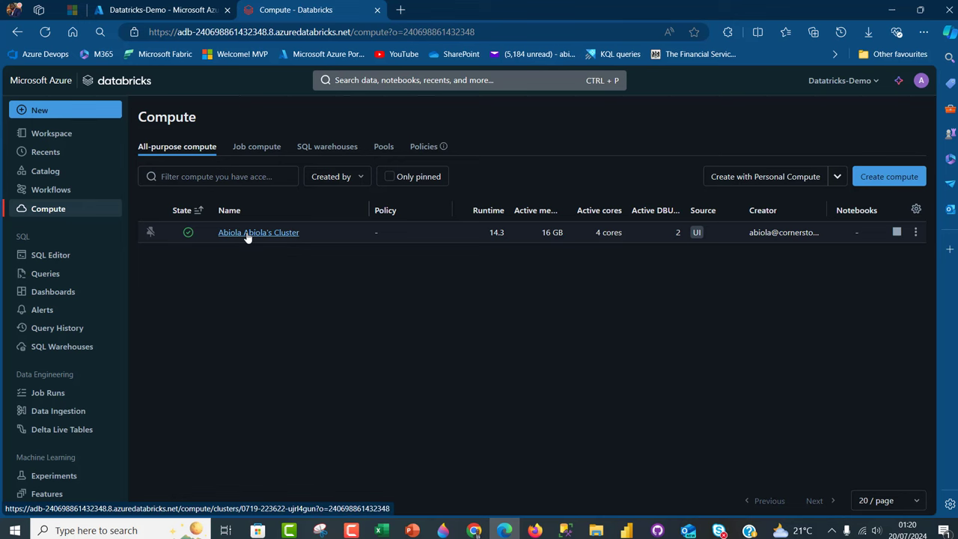
left_click(246, 233)
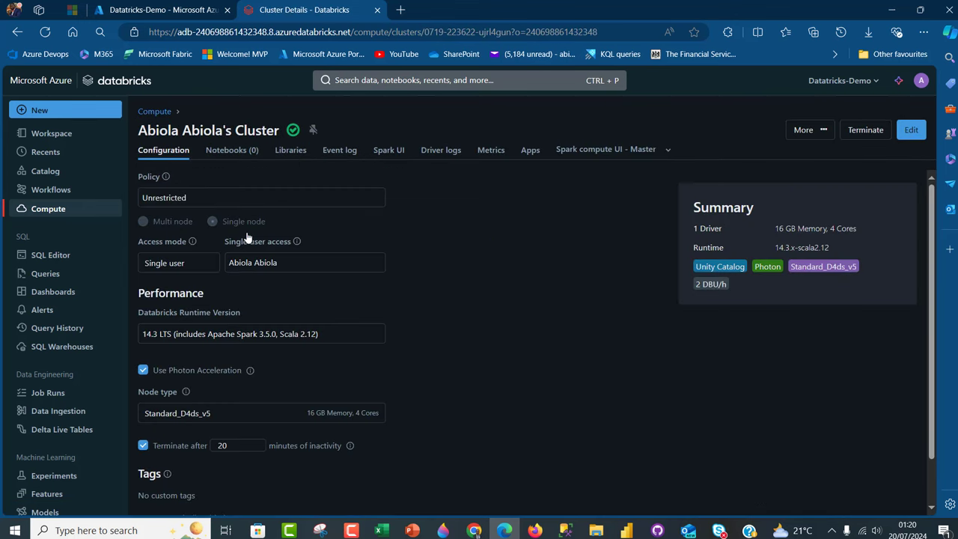
scroll(918, 416, "down", 1)
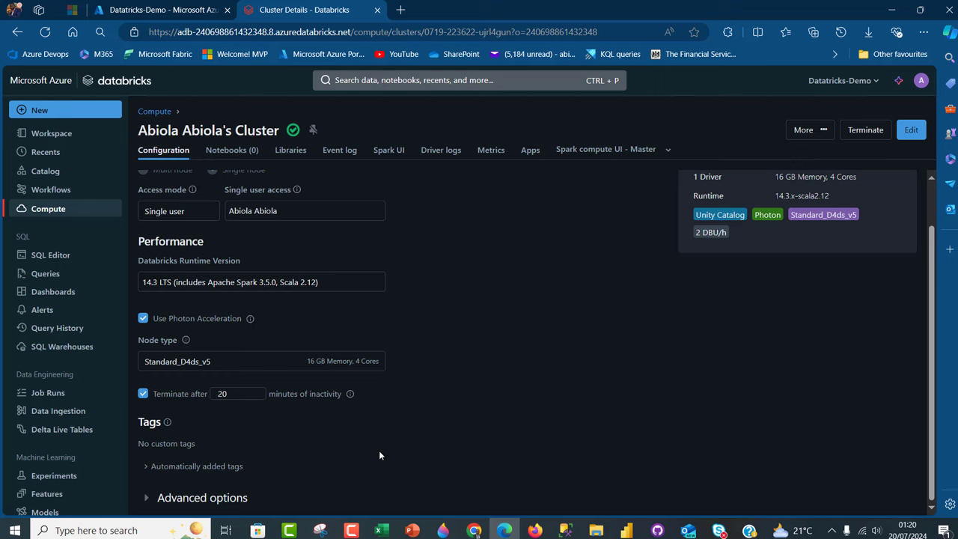
left_click(225, 498)
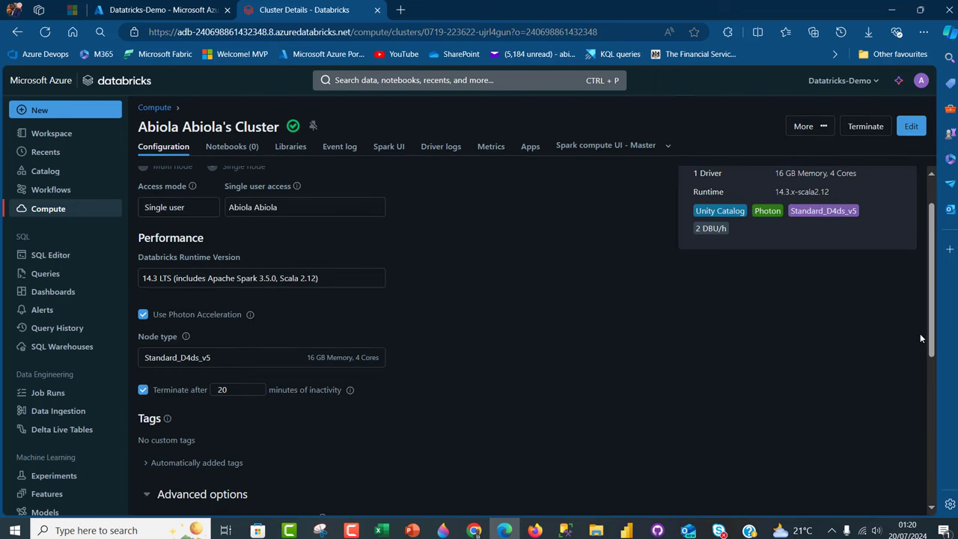
scroll(921, 339, "down", 4)
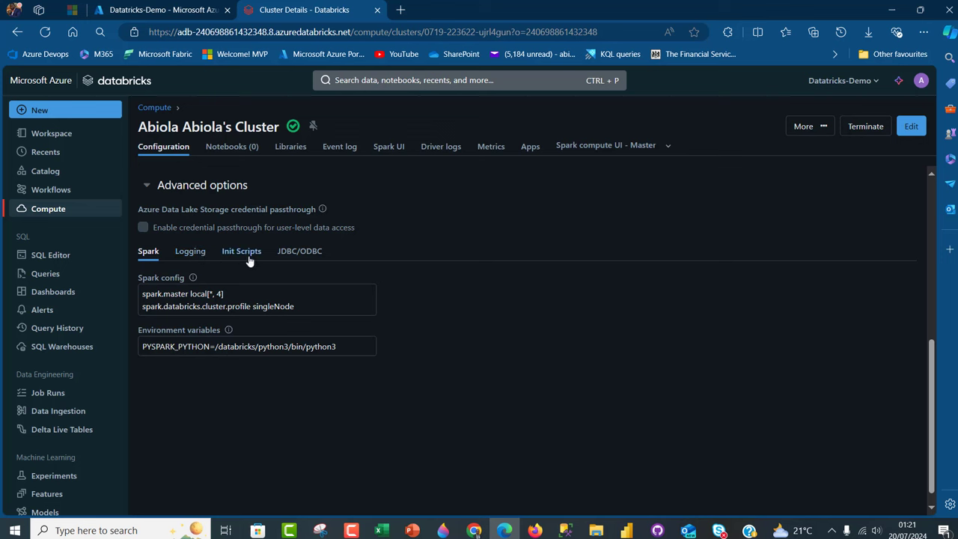
left_click(314, 257)
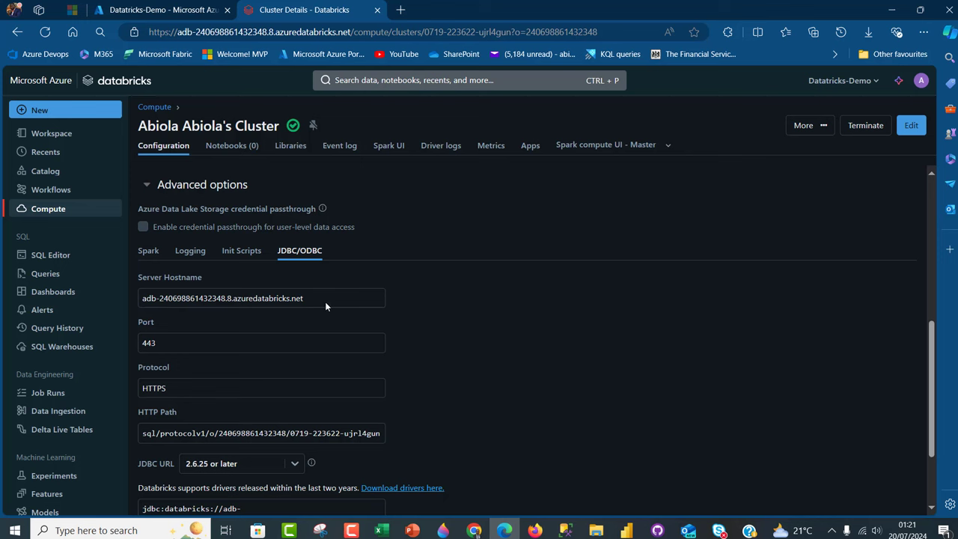
left_click_drag(313, 301, 138, 302)
key("ctrl+c")
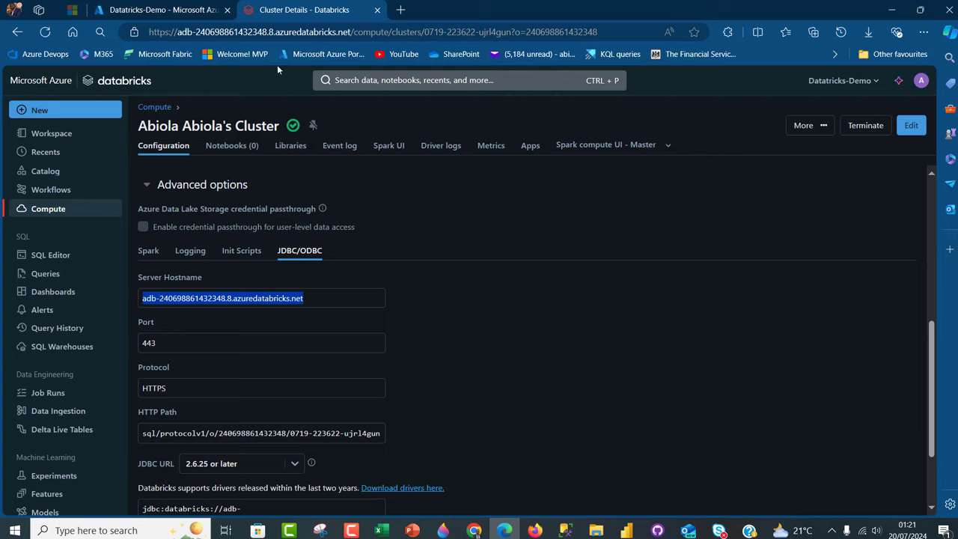
- Switch to Power BI Desktop and paste the copied Server Hostname into the Azure Databricks connection settings
left_click(626, 530)
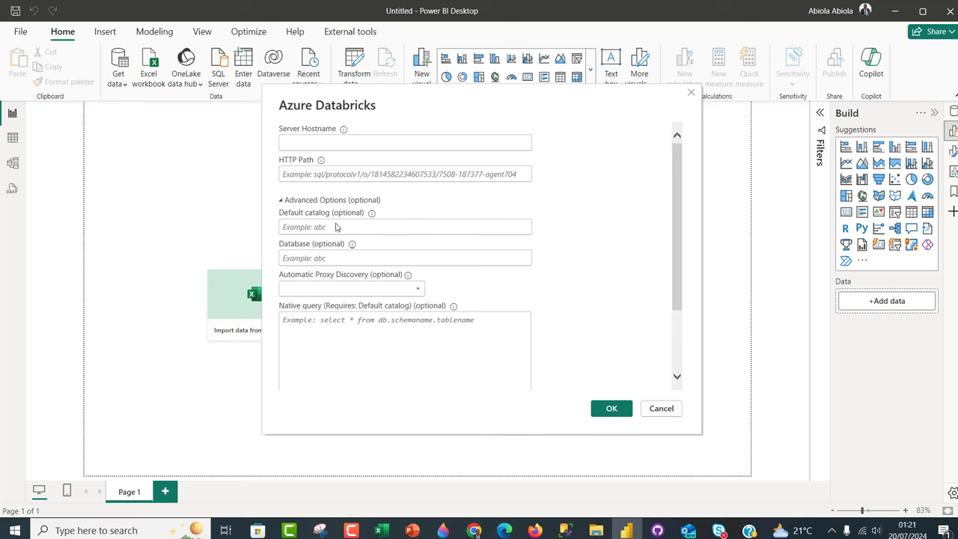
left_click(358, 146)
key("ctrl+v")
key("Tab")
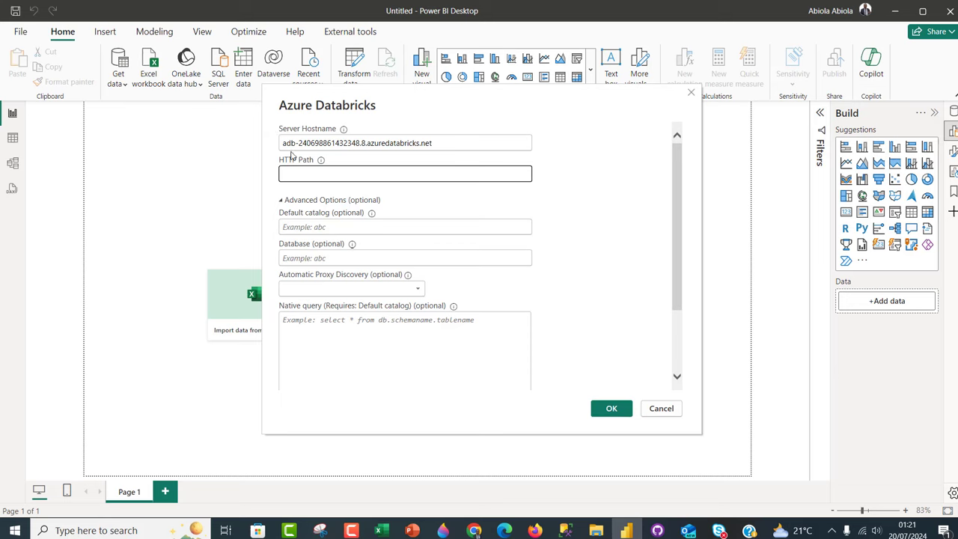
- Copy the HTTP Path from the cluster's JDBC/ODBC settings in Databricks and paste it into the Azure Databricks connection in Power BI Desktop
left_click(504, 530)
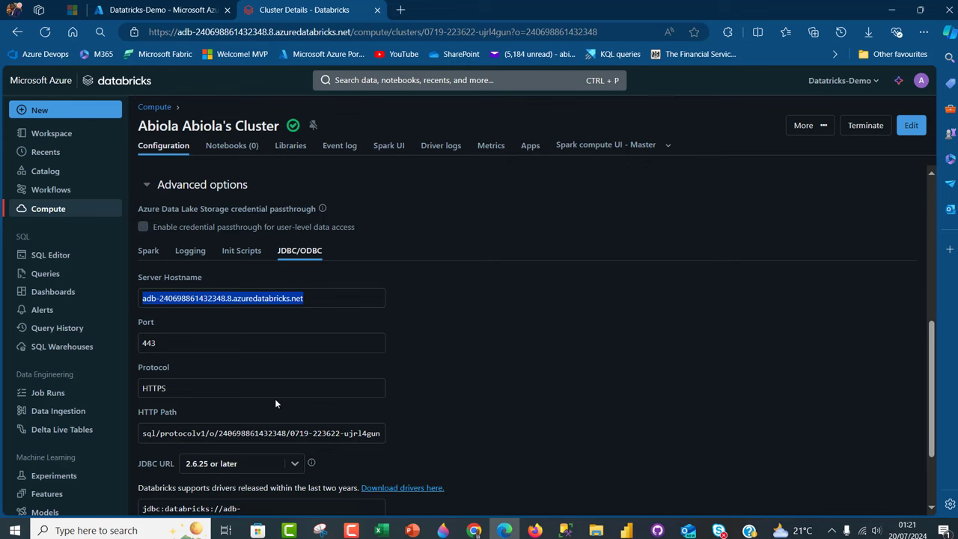
left_click(142, 434)
left_click_drag(142, 435, 241, 435)
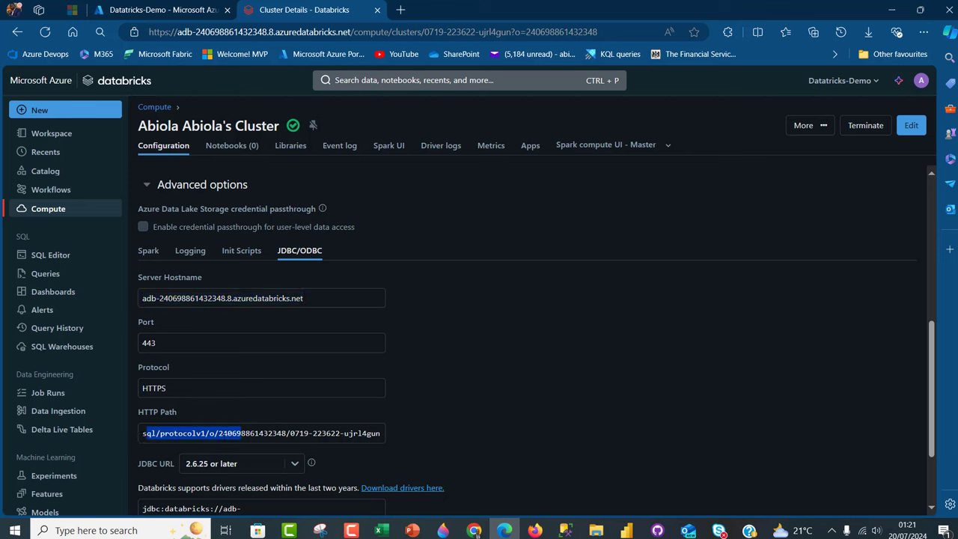
left_click(241, 434)
left_click_drag(144, 435, 382, 434)
key("ctrl+c")
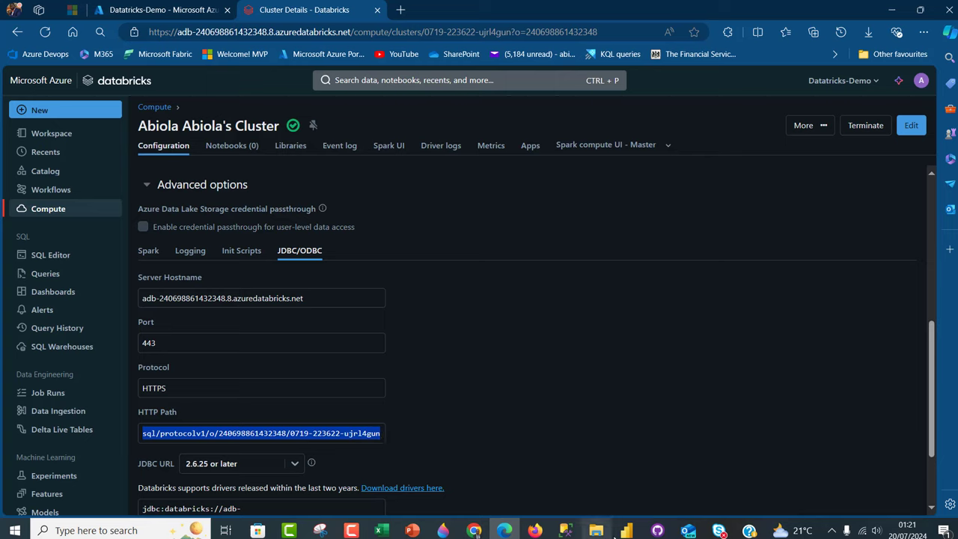
left_click(626, 530)
left_click(319, 175)
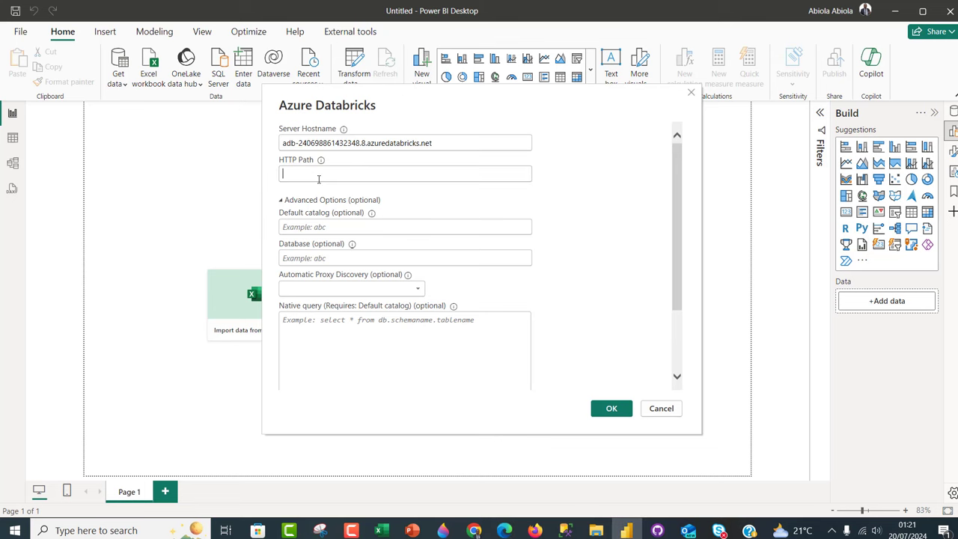
key("ctrl+v")
- Keep Import as the data connectivity mode and connect to the Azure Databricks source
left_click(689, 157)
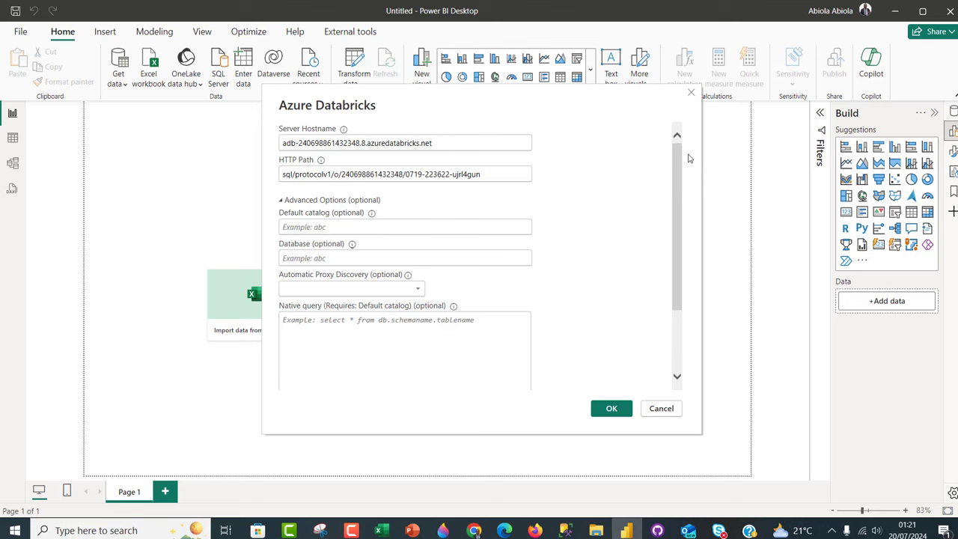
left_click_drag(680, 163, 673, 299)
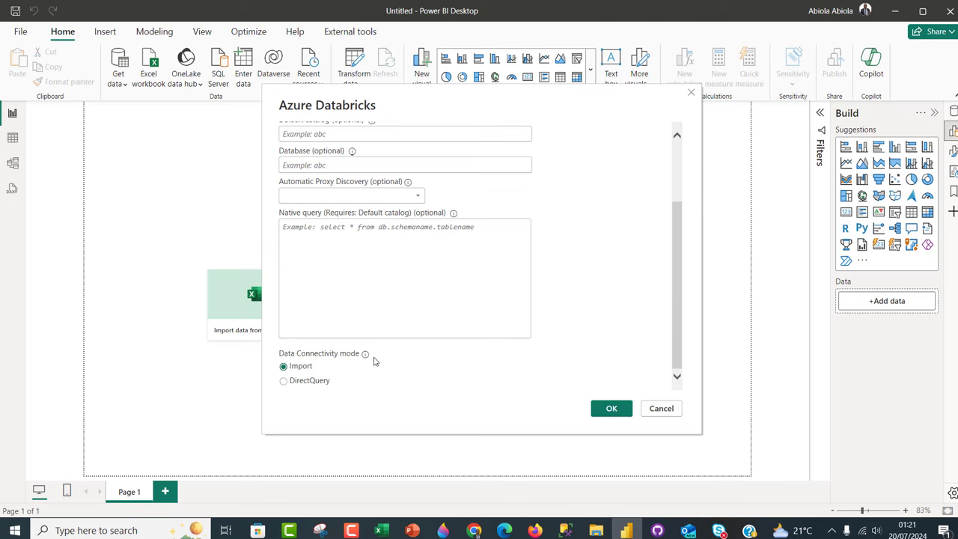
left_click(283, 382)
left_click(284, 366)
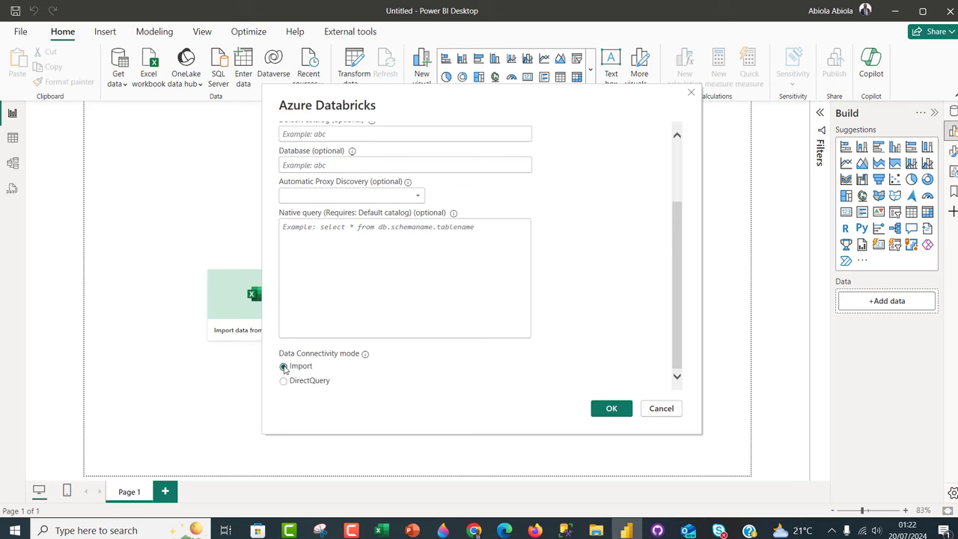
left_click(615, 412)
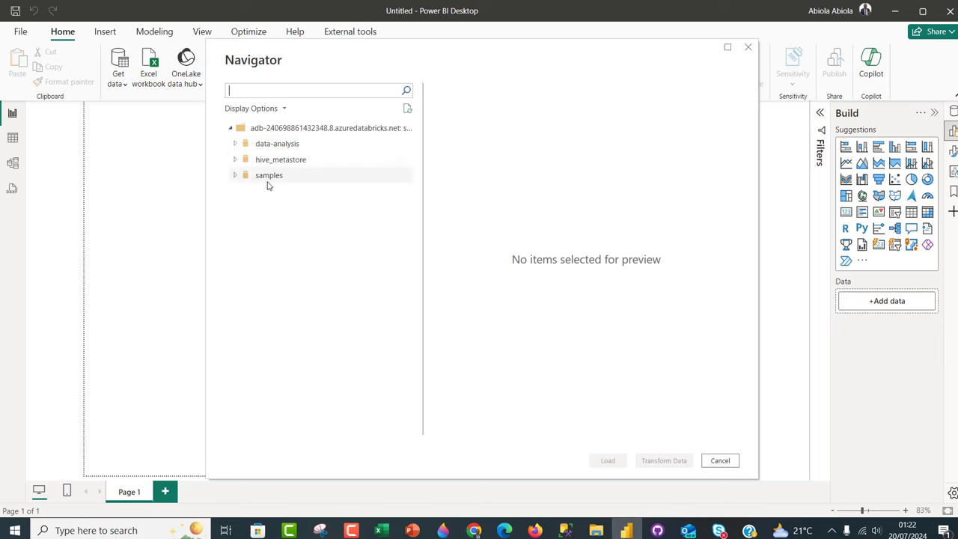
- Compare the catalogs listed in Databricks Catalog Explorer with those in the Power BI Desktop Navigator
left_click(504, 530)
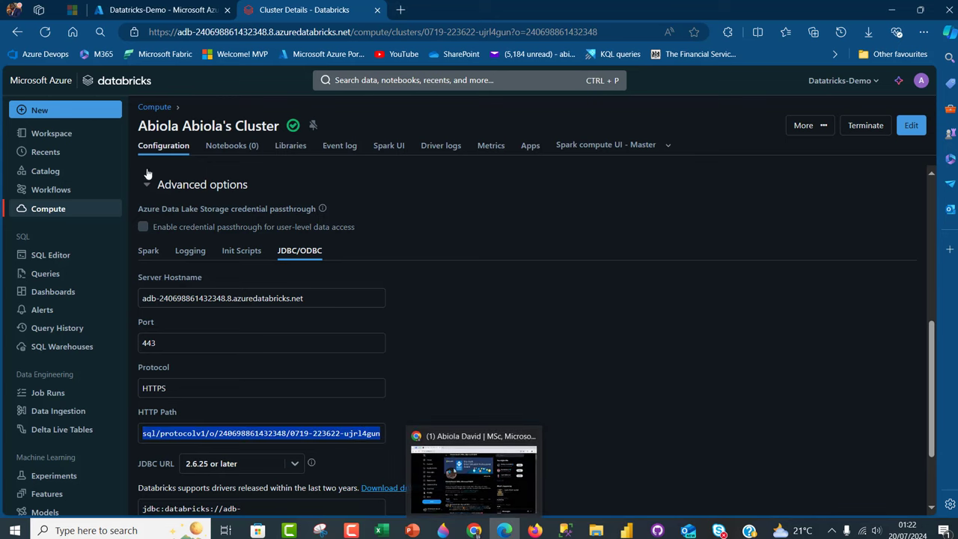
left_click(49, 171)
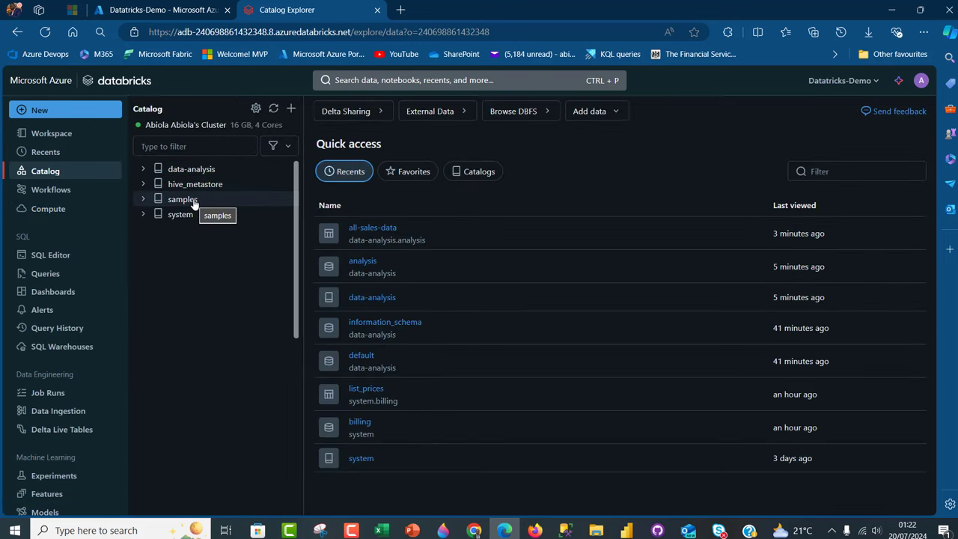
left_click(626, 530)
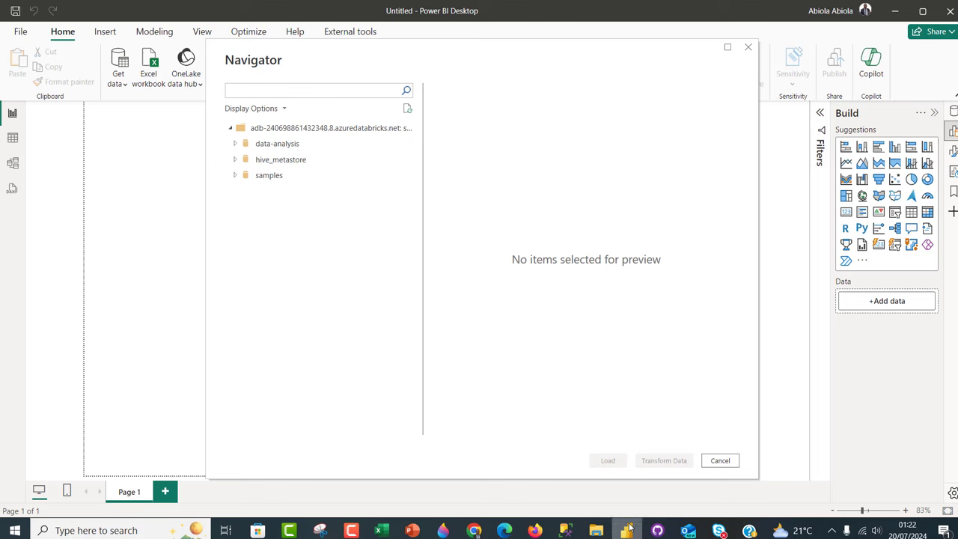
- Refresh the Navigator tree, select the all-sales-data table under data-analysis > analysis, and open it in Power Query Editor
left_click(234, 144)
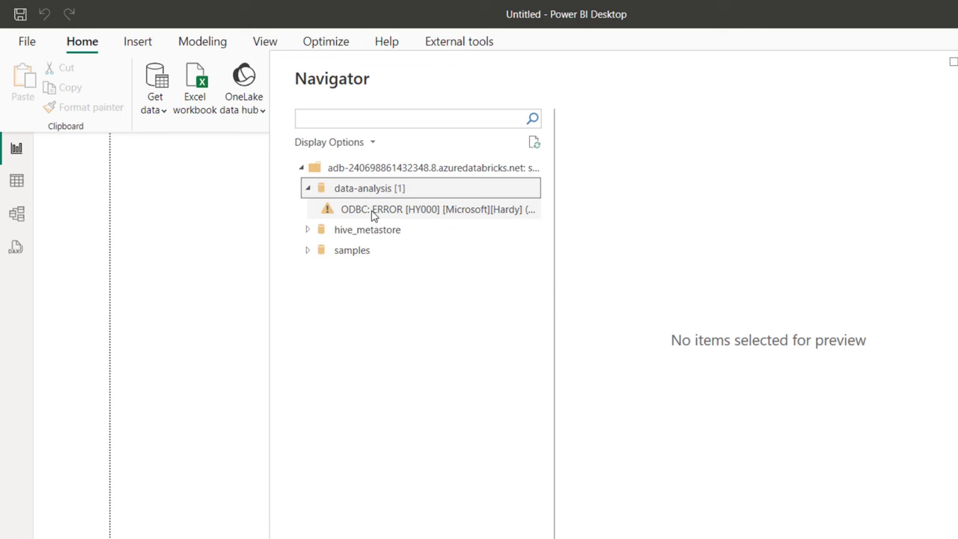
left_click(534, 143)
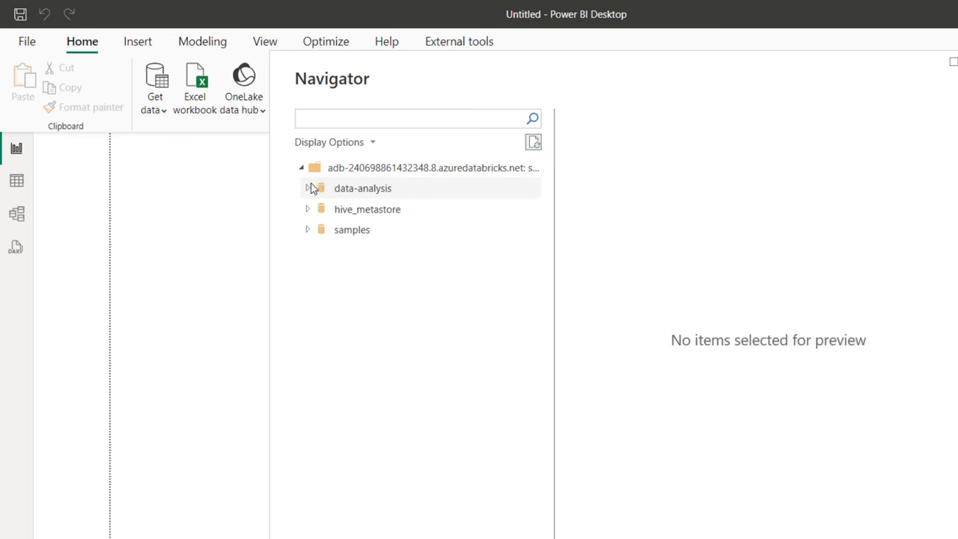
left_click(308, 189)
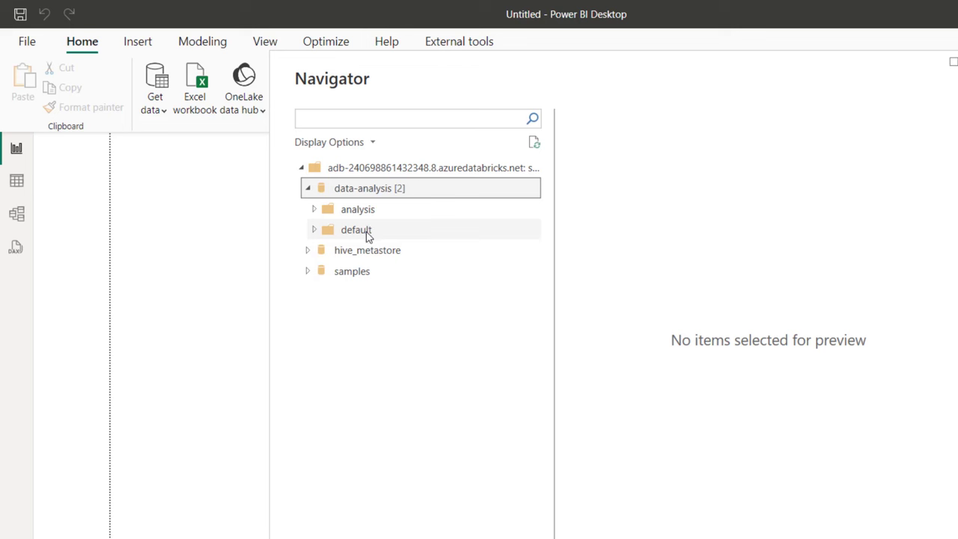
left_click(318, 214)
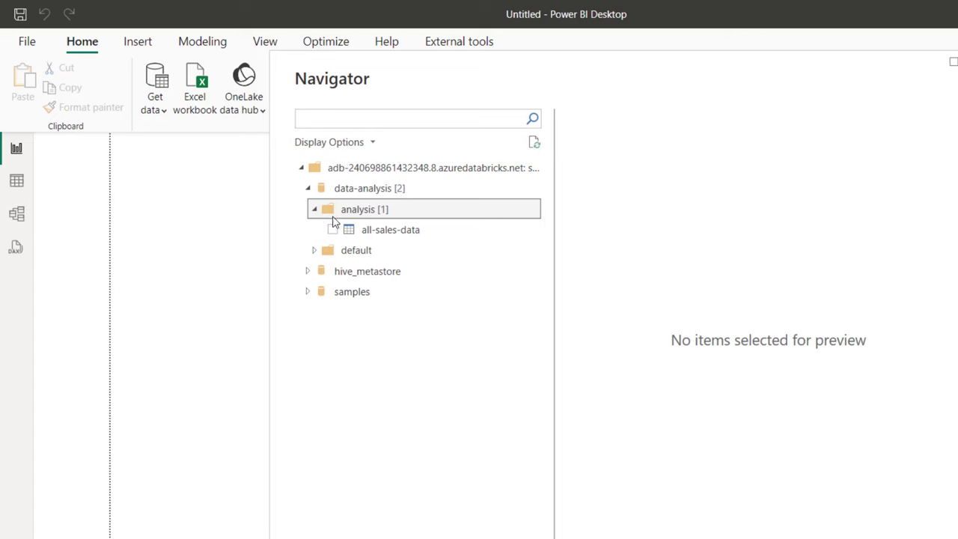
left_click(333, 230)
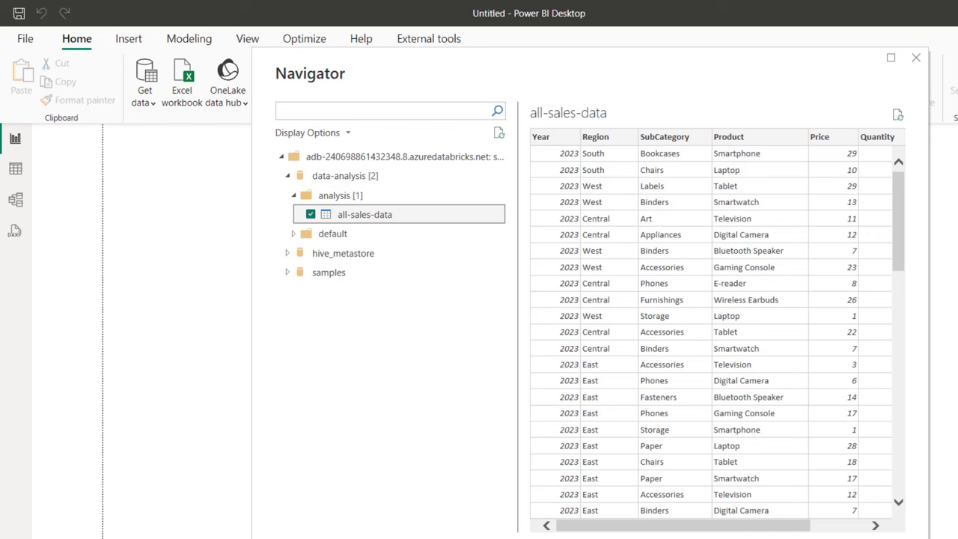
key("Escape")
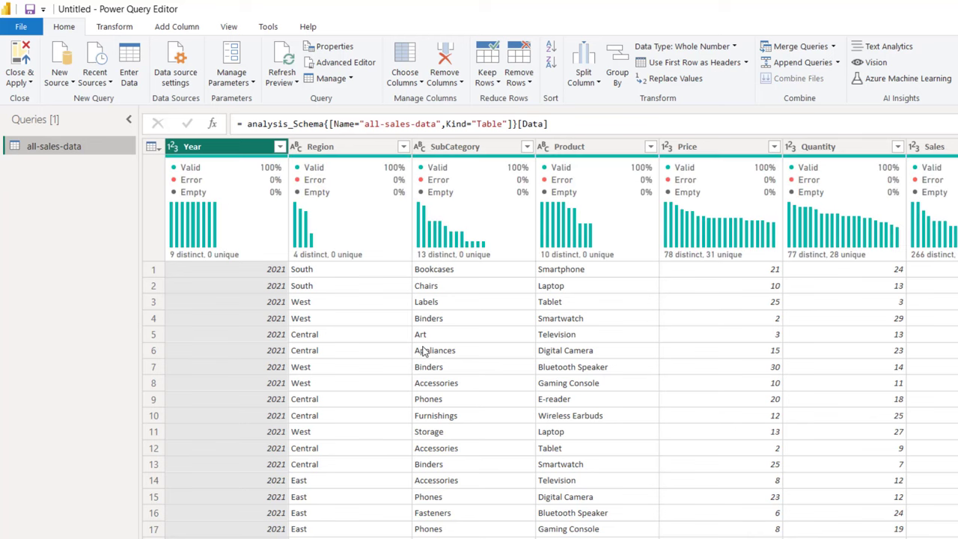
- Duplicate the all-sales-data query and rename the copy DimProduct
right_click(73, 154)
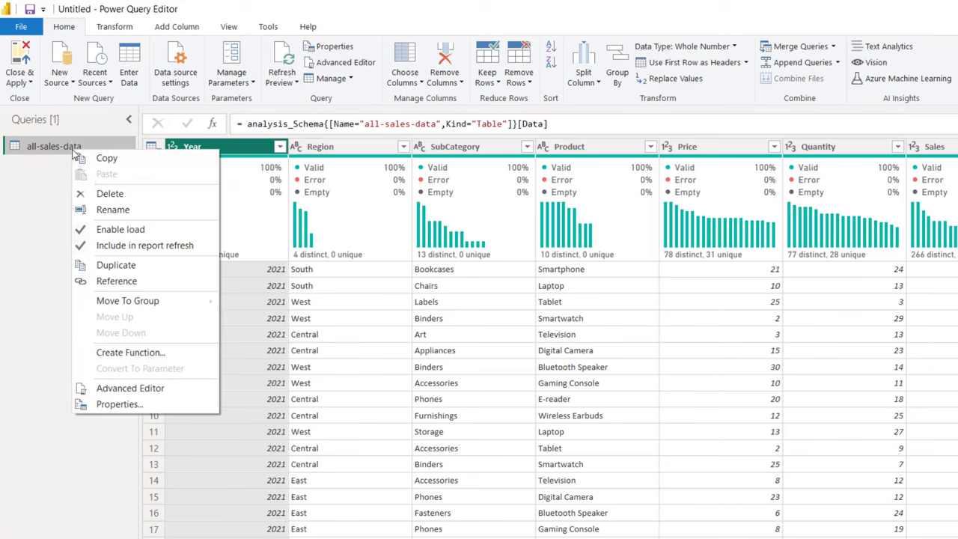
left_click(127, 264)
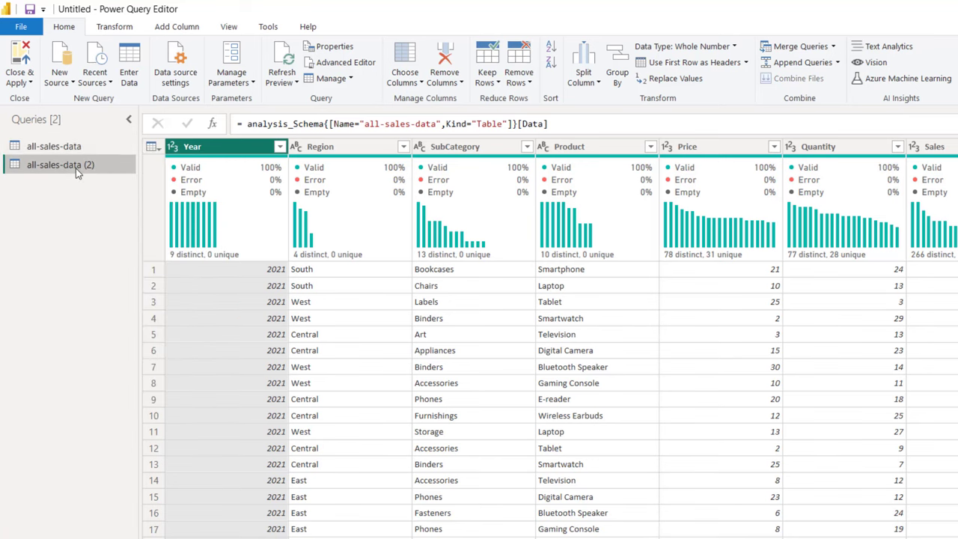
right_click(76, 172)
left_click(125, 227)
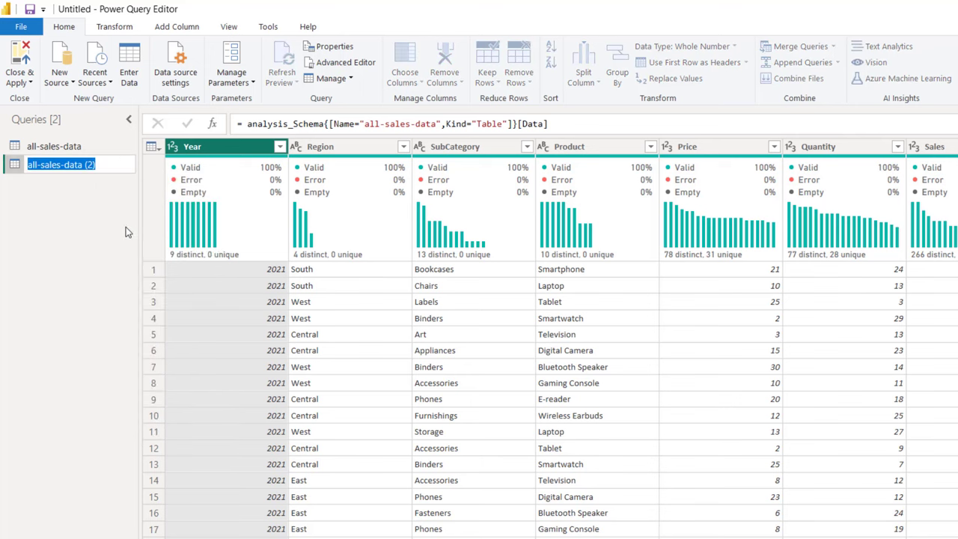
type("DimProduct")
key("Return")
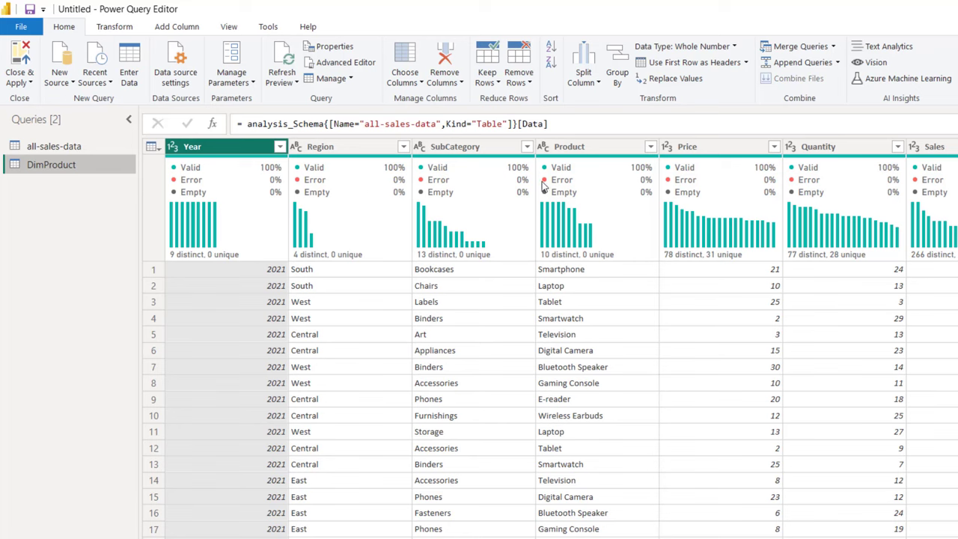
- Remove all columns except Product from the DimProduct query and remove the duplicate product values
left_click(576, 148)
right_click(577, 148)
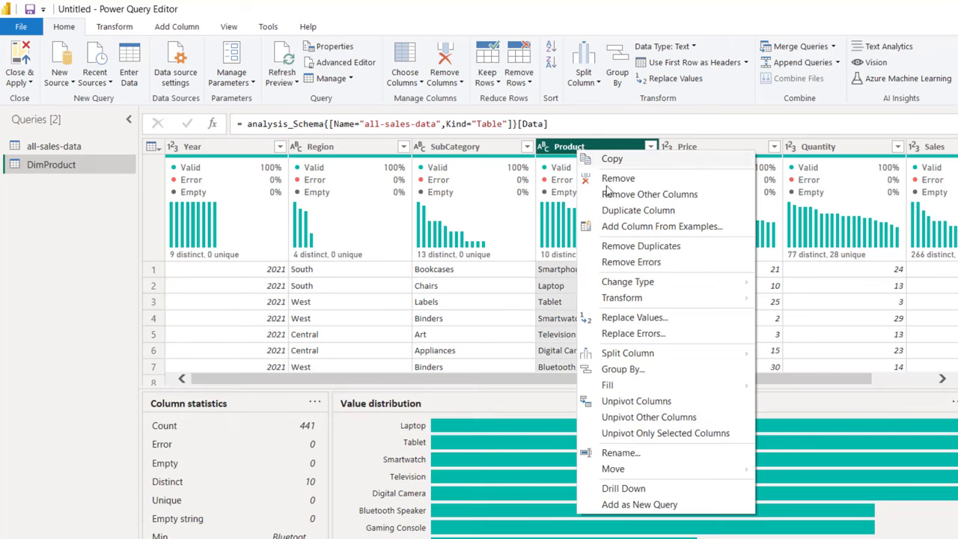
left_click(617, 196)
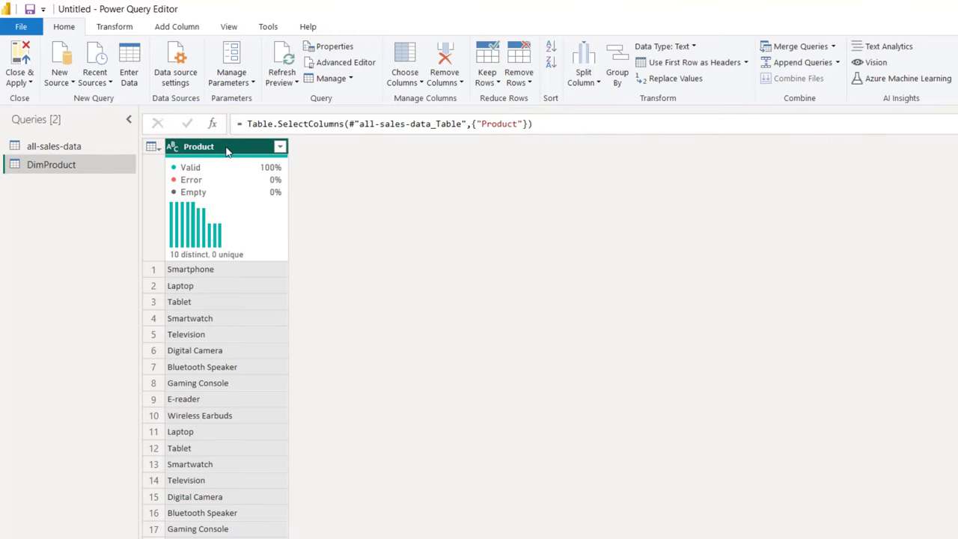
right_click(229, 149)
left_click(286, 247)
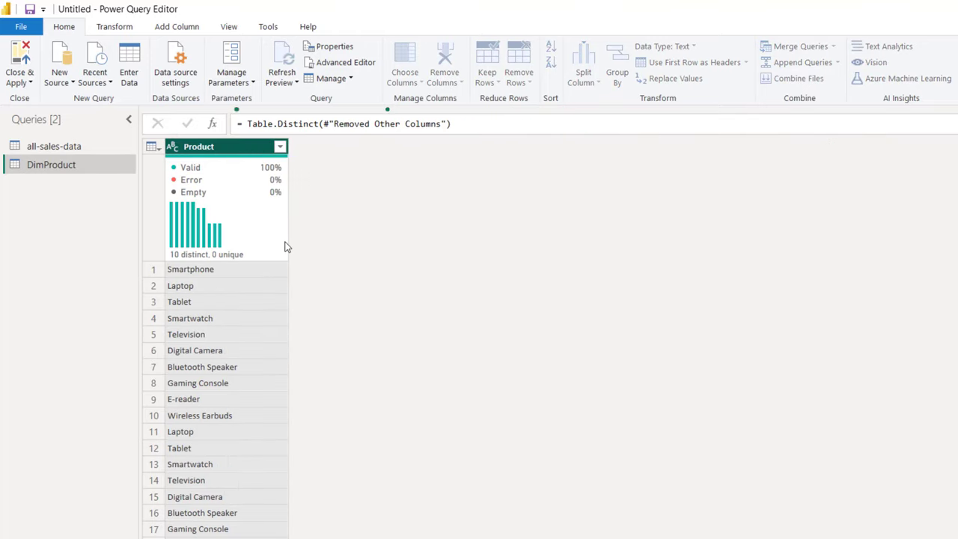
- Add an index column starting from 1 to DimProduct and rename it Product ID
left_click(179, 28)
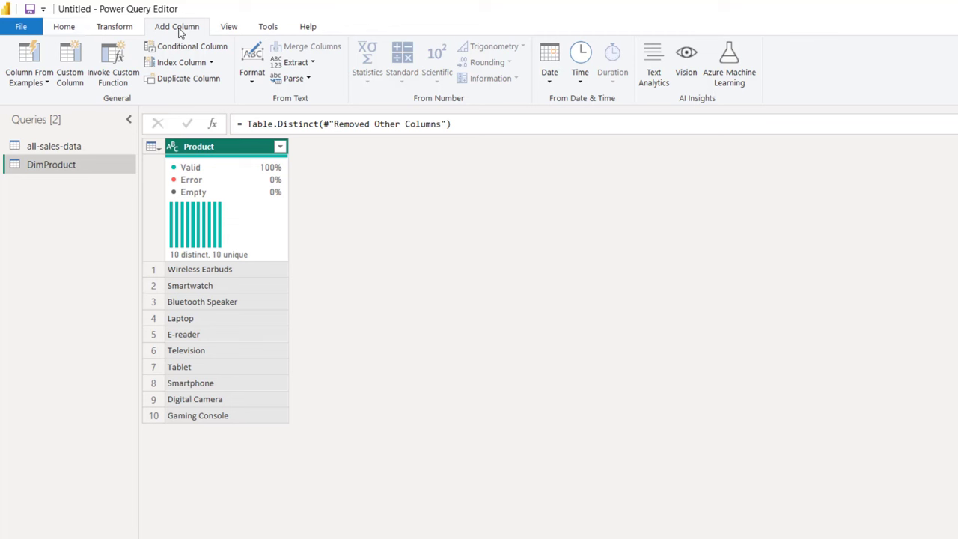
left_click(213, 63)
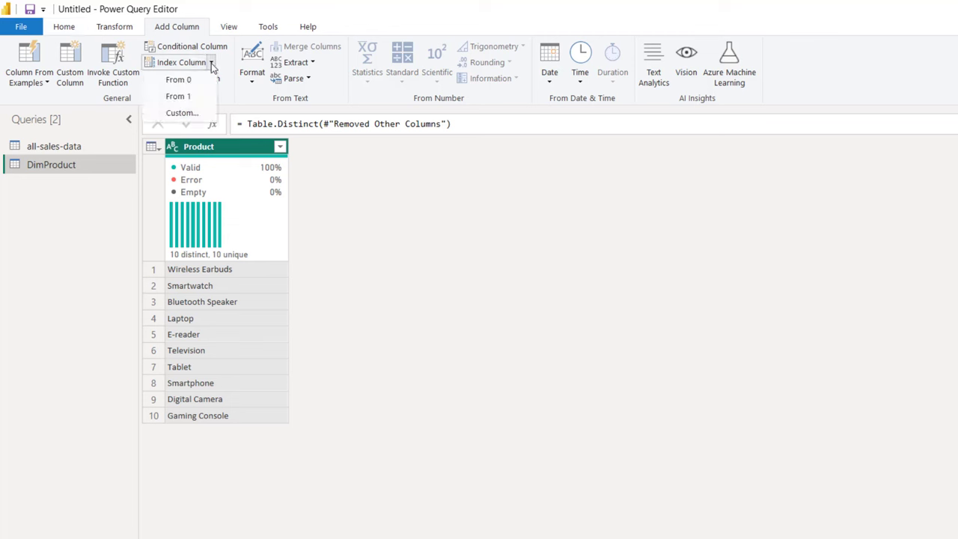
left_click(200, 96)
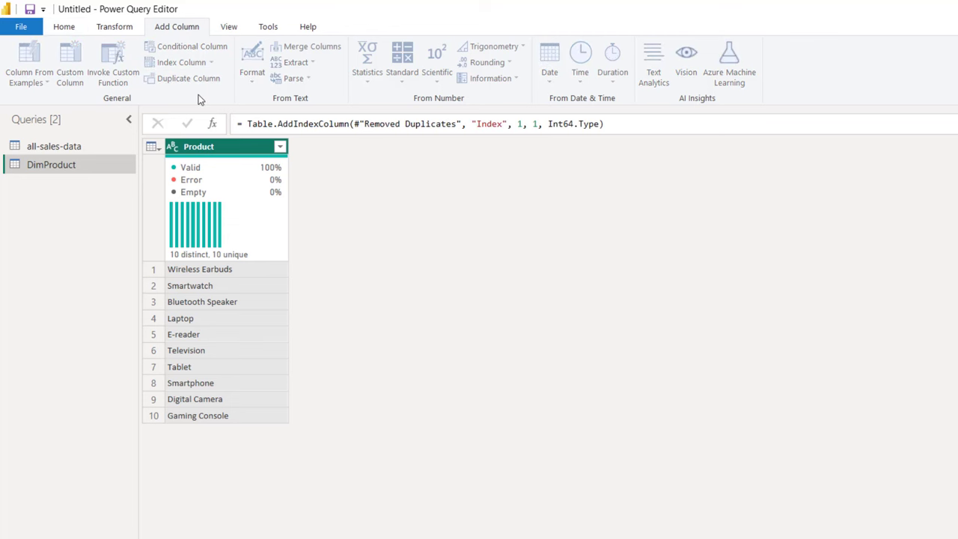
double_click(332, 150)
type("Product I")
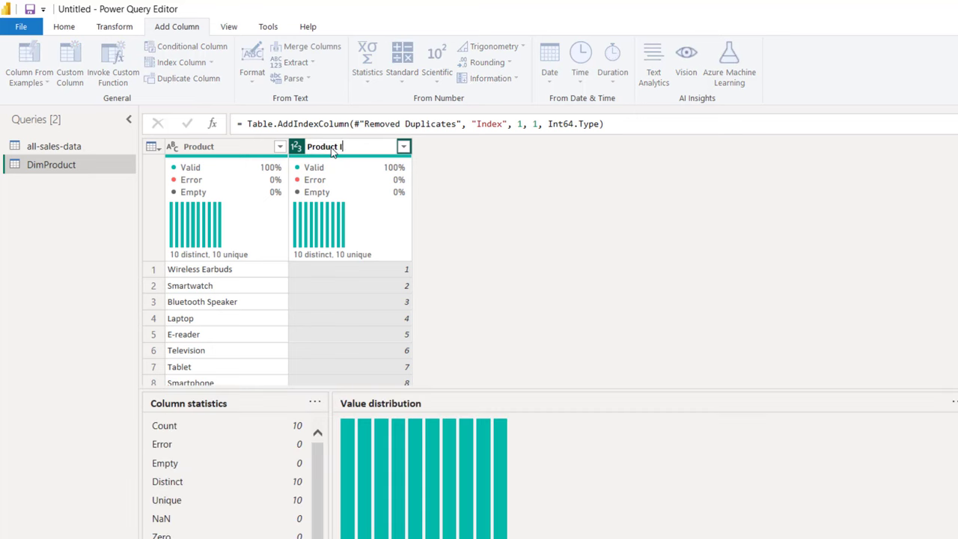
type("D")
key("Return")
- Duplicate the all-sales-data query again and rename the copy DimYear
left_click(49, 145)
right_click(49, 145)
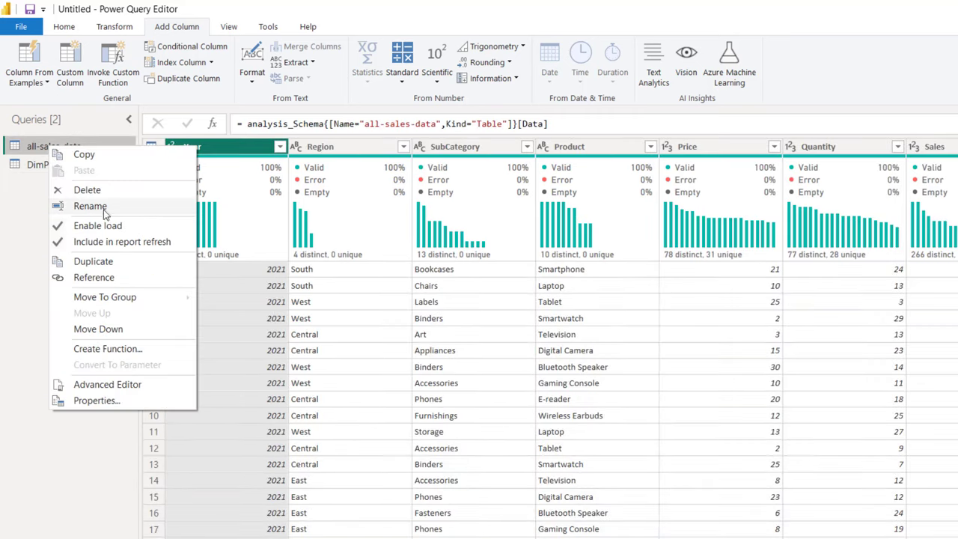
left_click(110, 261)
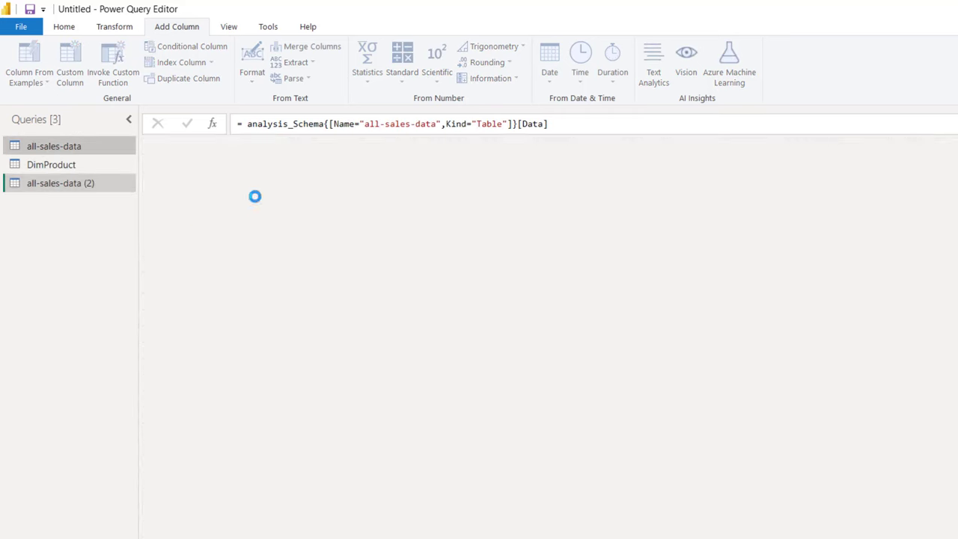
right_click(100, 182)
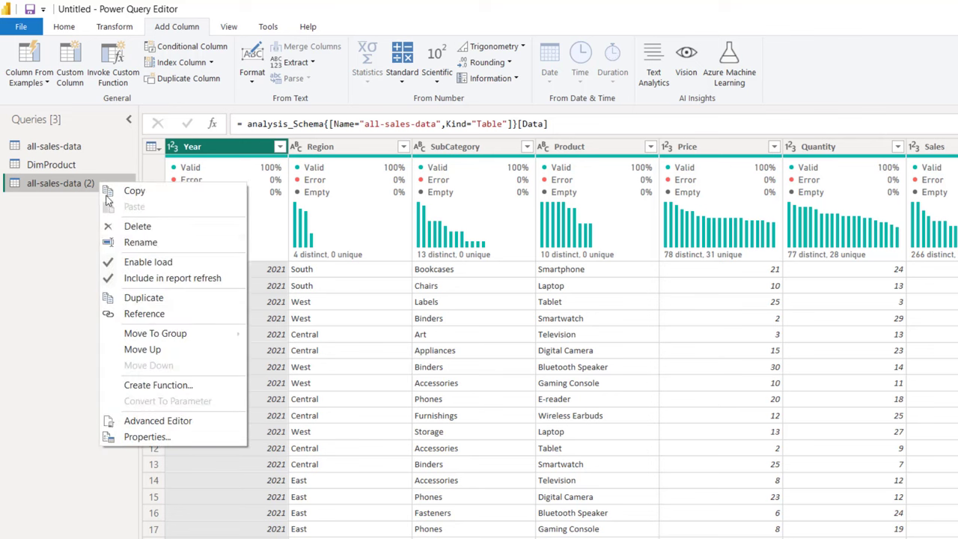
left_click(140, 242)
type("DimYear")
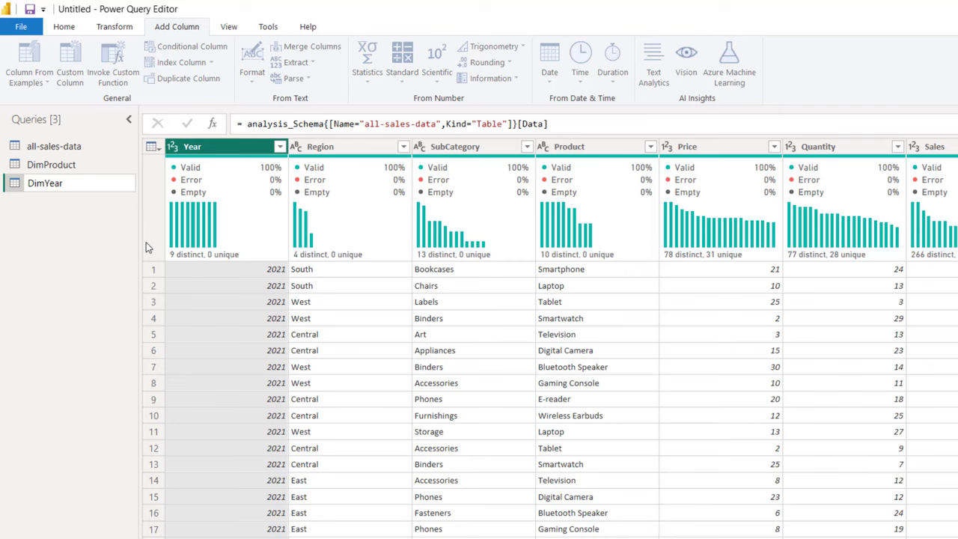
- Remove all columns except Year from the DimYear query and remove the duplicate year values
right_click(207, 147)
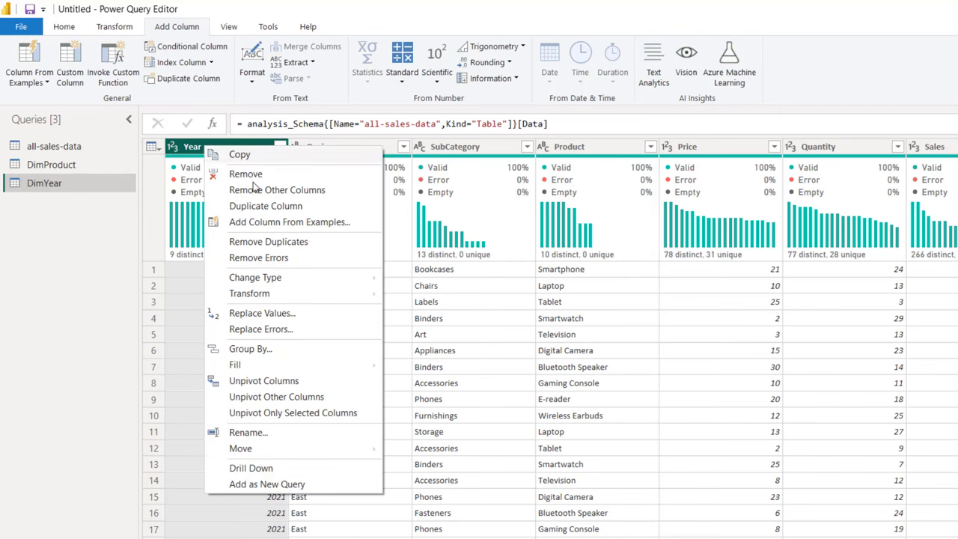
left_click(266, 190)
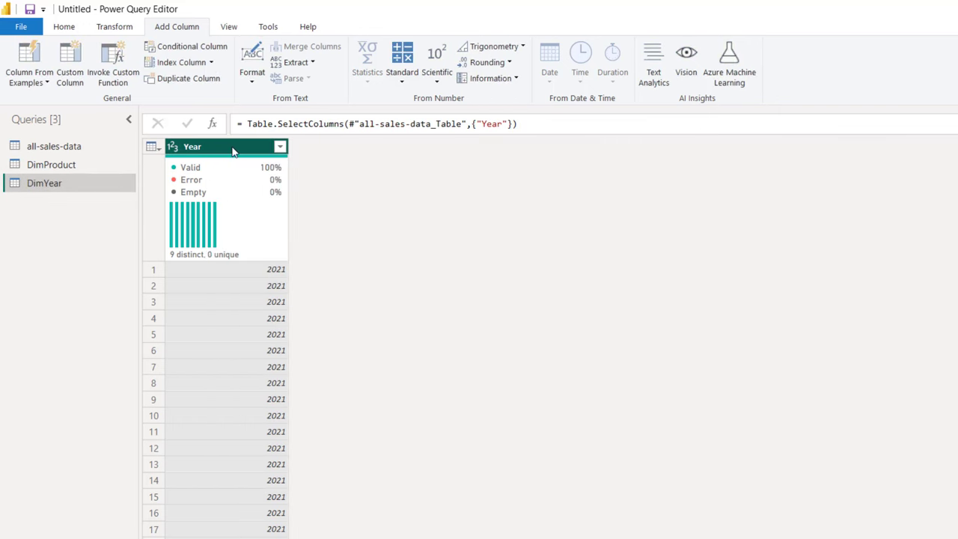
right_click(232, 148)
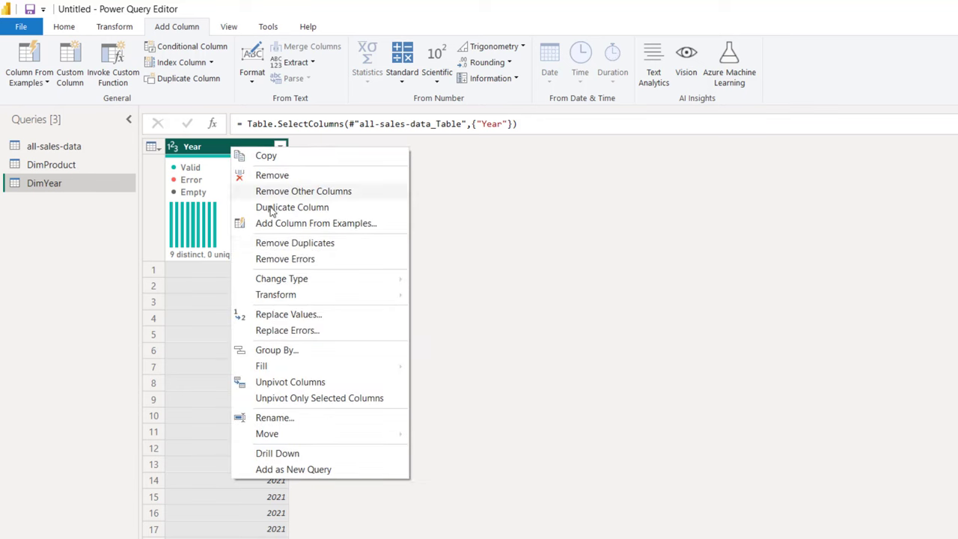
left_click(303, 244)
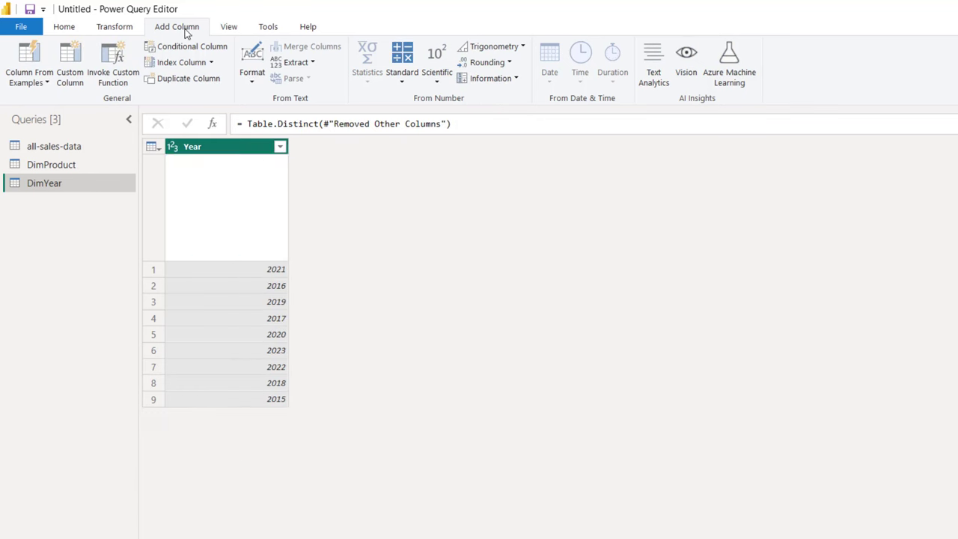
- Add an index column starting from 1 to DimYear and rename it Year ID
left_click(211, 62)
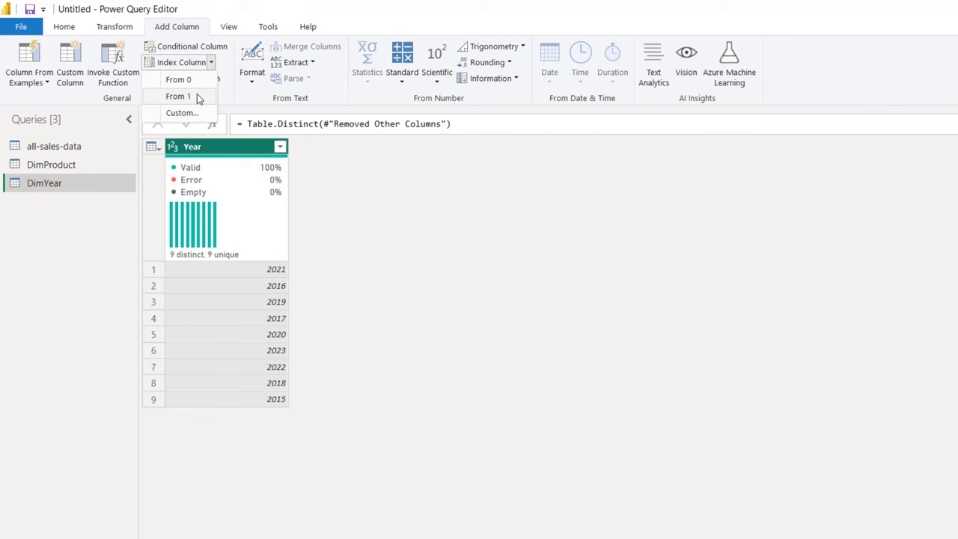
left_click(201, 96)
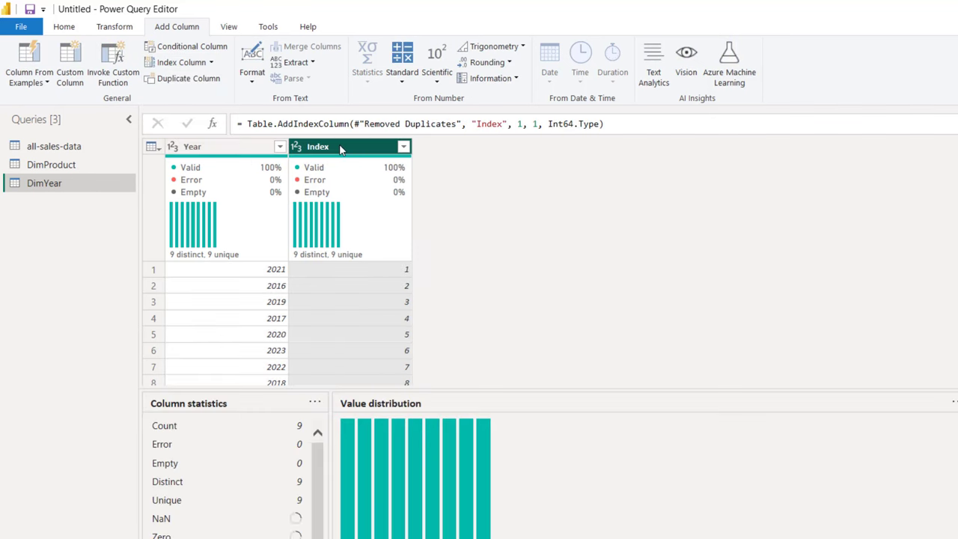
double_click(340, 150)
type("Year ID")
key("Return")
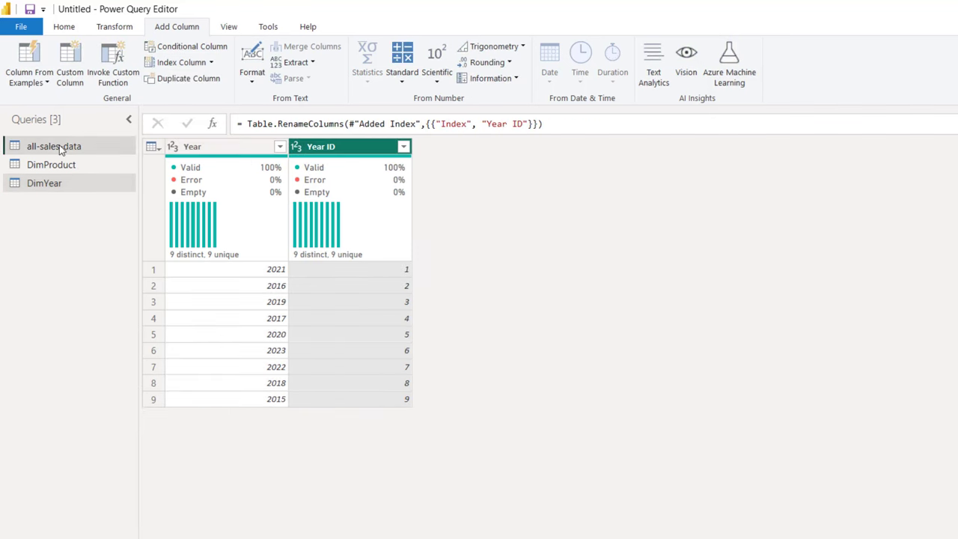
- Duplicate the all-sales-data query once more and rename the copy DimRegion
left_click(60, 148)
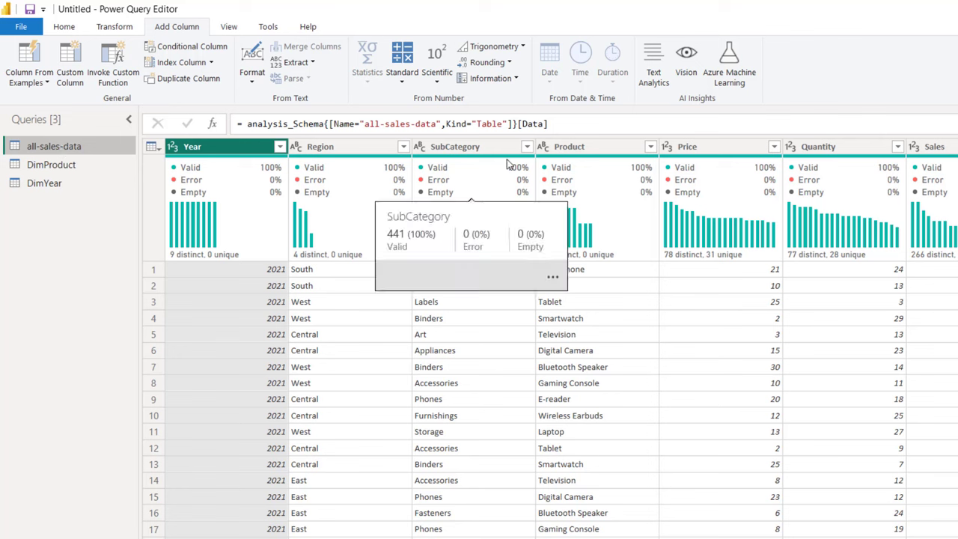
right_click(66, 149)
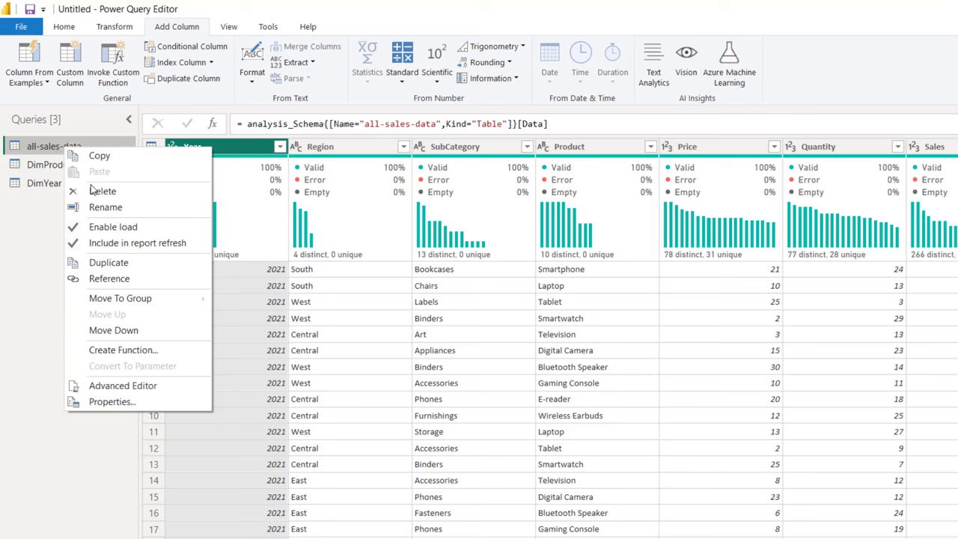
left_click(134, 267)
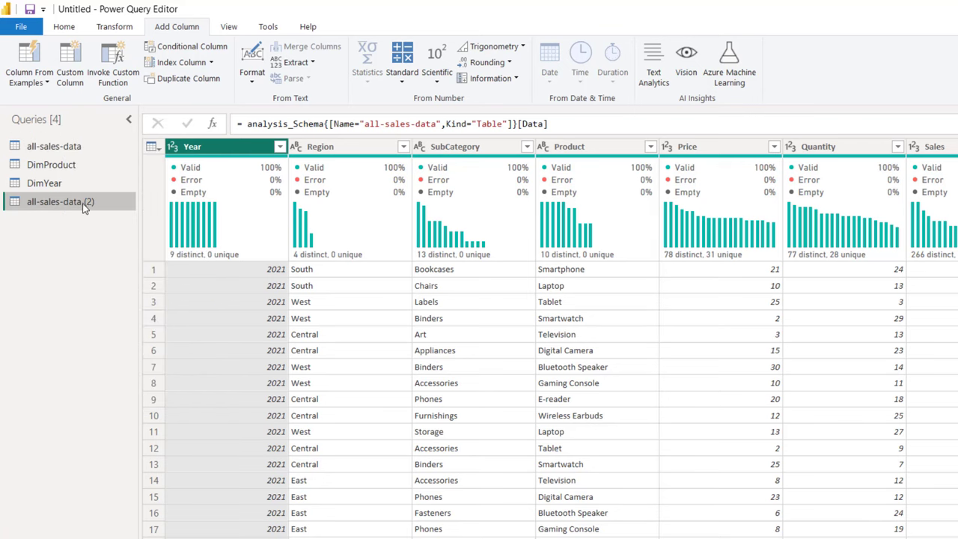
right_click(83, 203)
left_click(135, 261)
type("DimRegion")
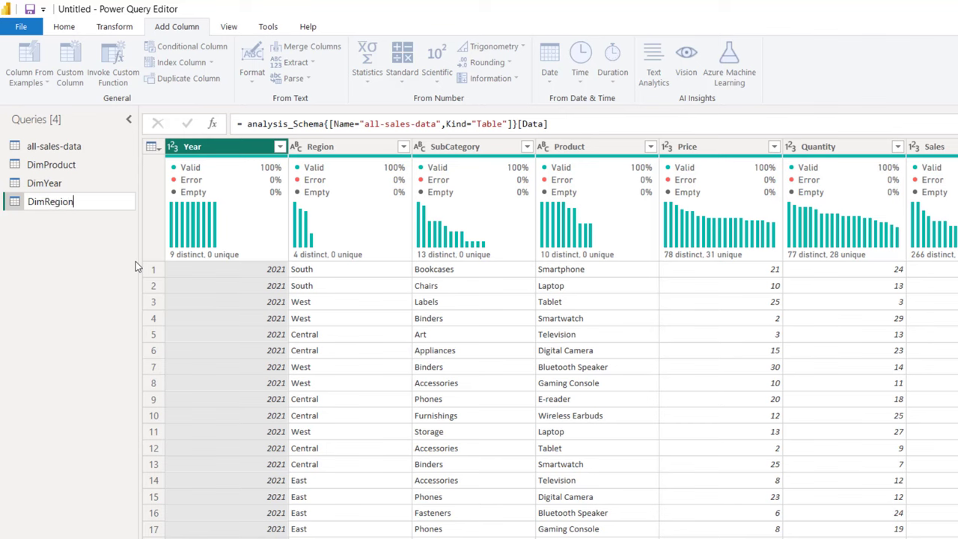
key("Return")
- Remove all columns except Region from the DimRegion query and remove the duplicate region values
right_click(336, 149)
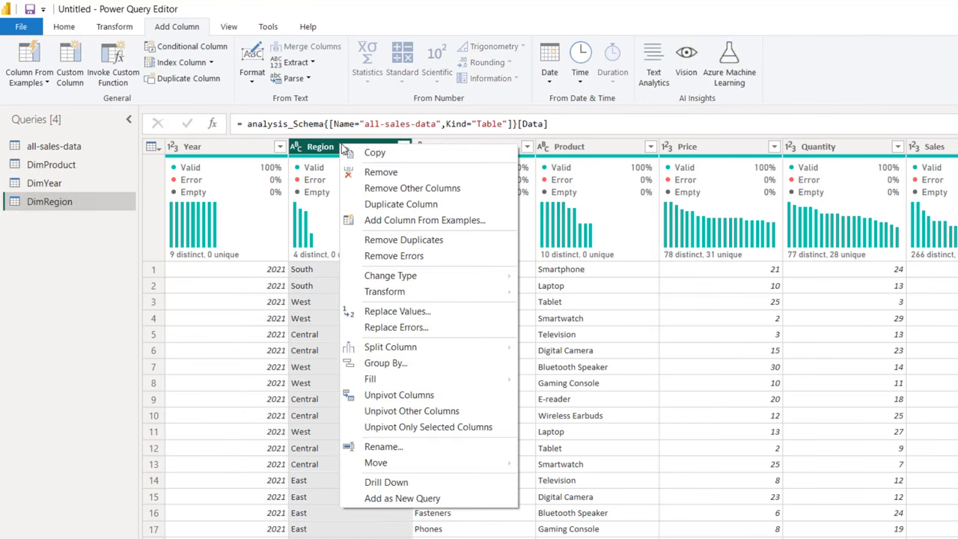
key("Escape")
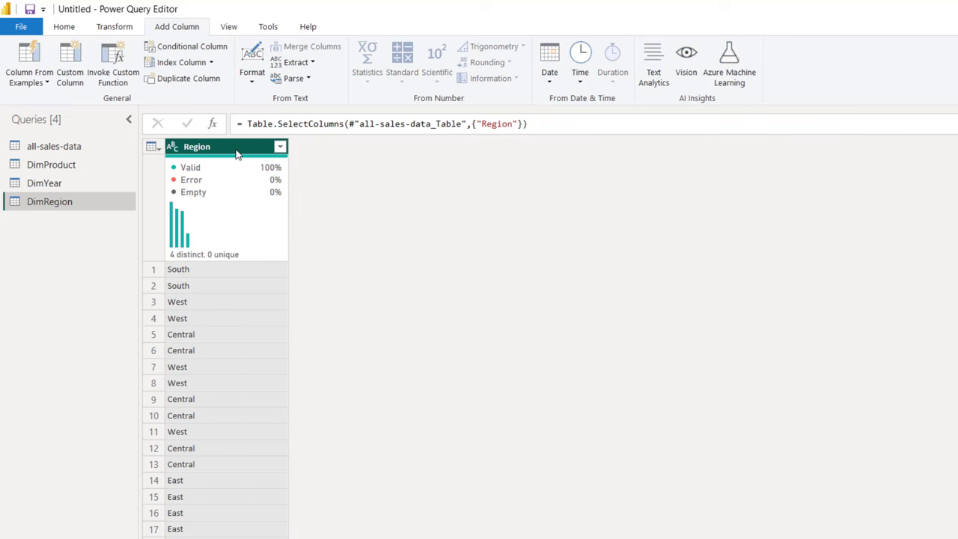
right_click(236, 152)
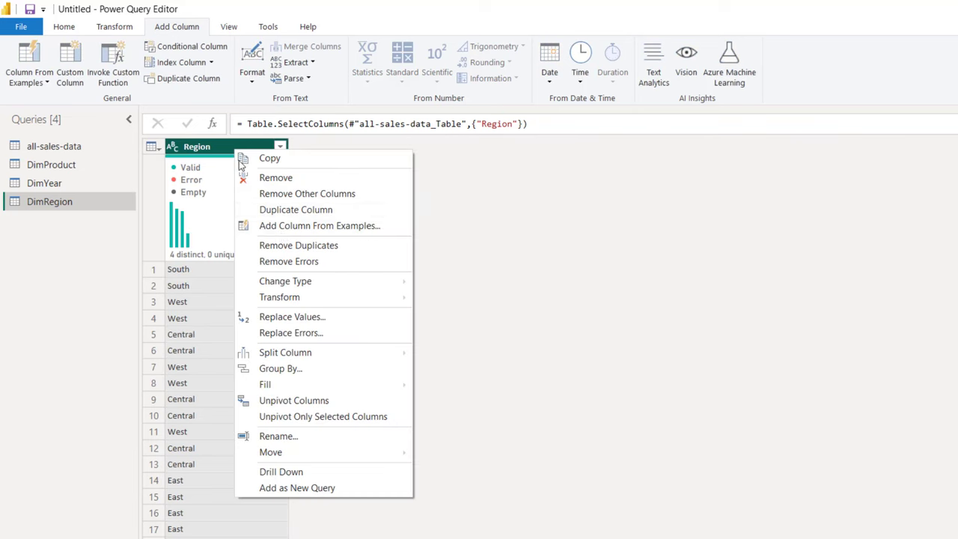
left_click(291, 249)
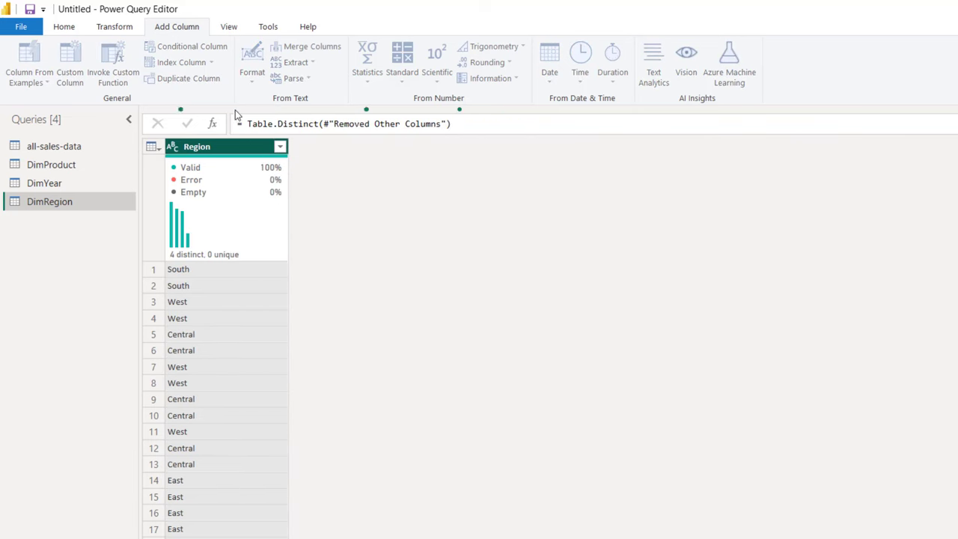
- Add an index column starting from 1 to DimRegion and rename it Region ID
left_click(212, 63)
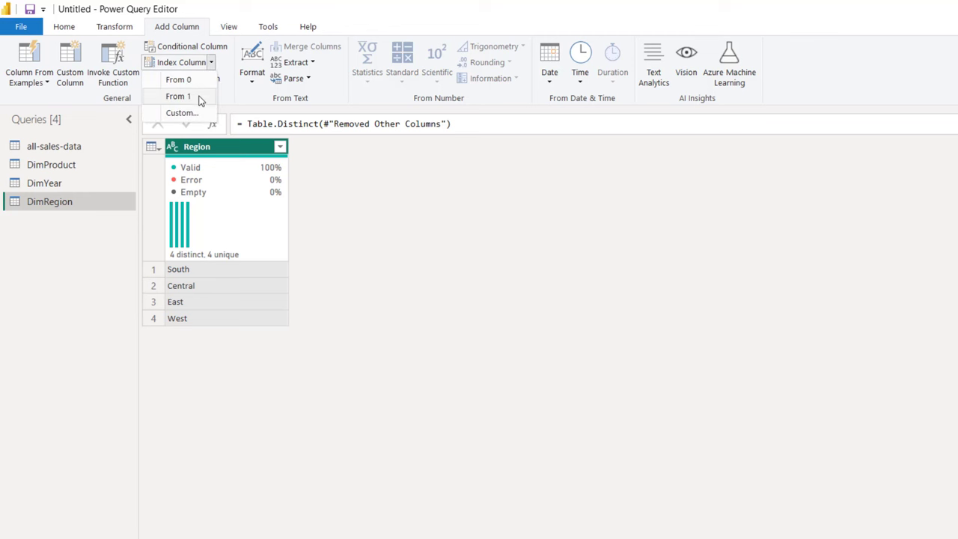
left_click(201, 97)
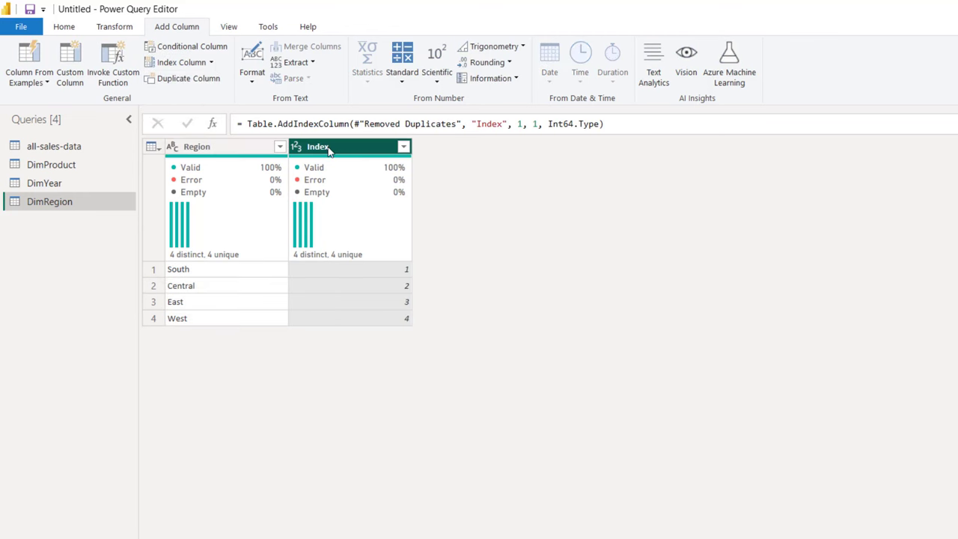
double_click(328, 147)
type("REgion ID")
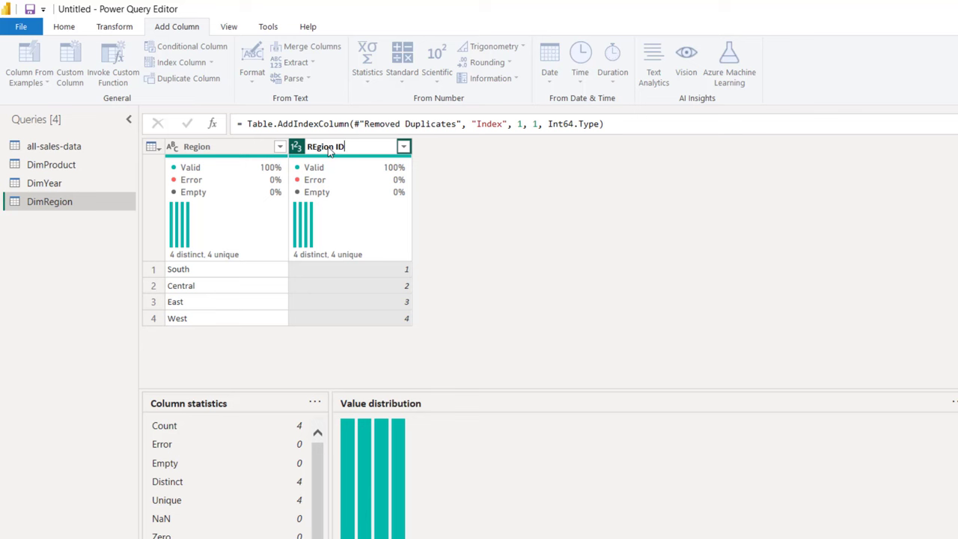
key("Return")
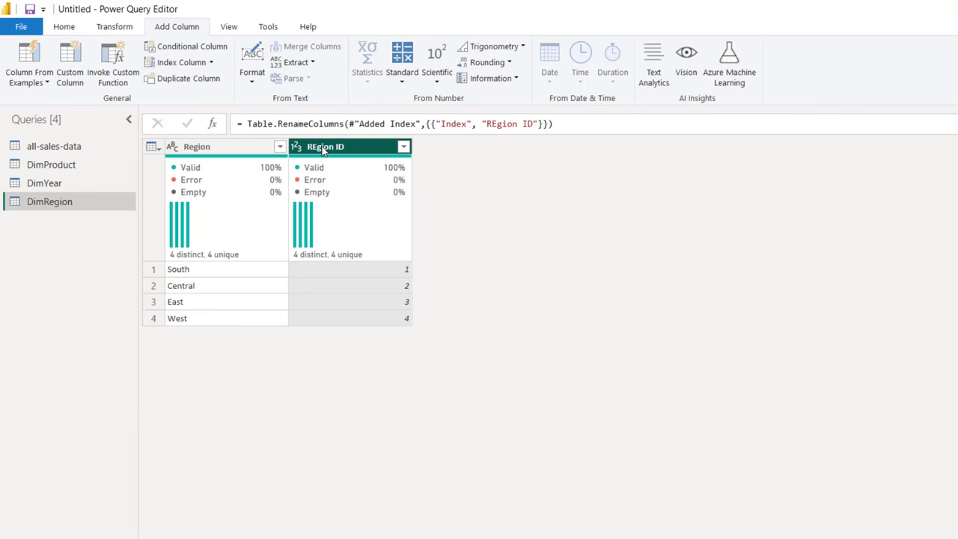
double_click(323, 147)
left_click(315, 147)
key("Delete")
type("e")
key("Return")
- Apply the query changes and close the Power Query Editor to load the tables into the report
left_click(65, 29)
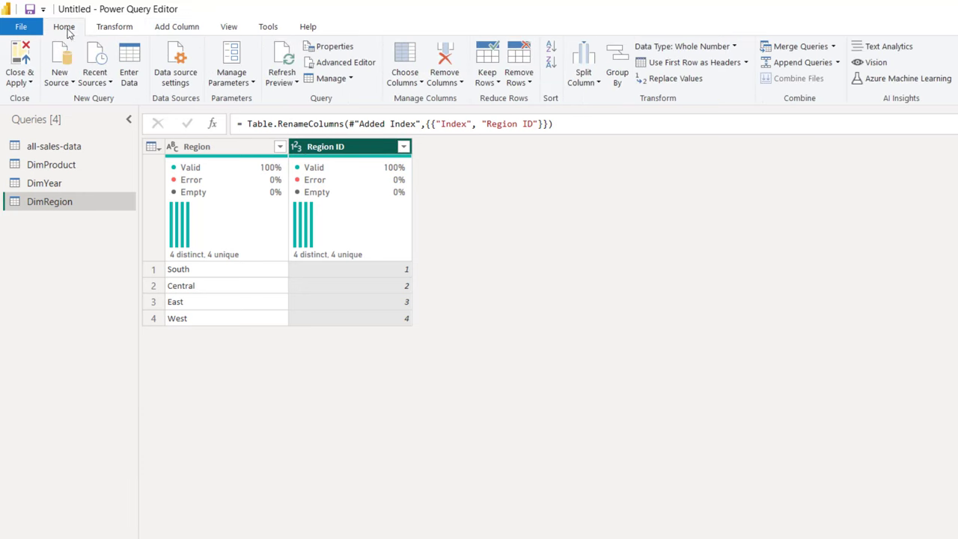
left_click(18, 82)
left_click(32, 96)
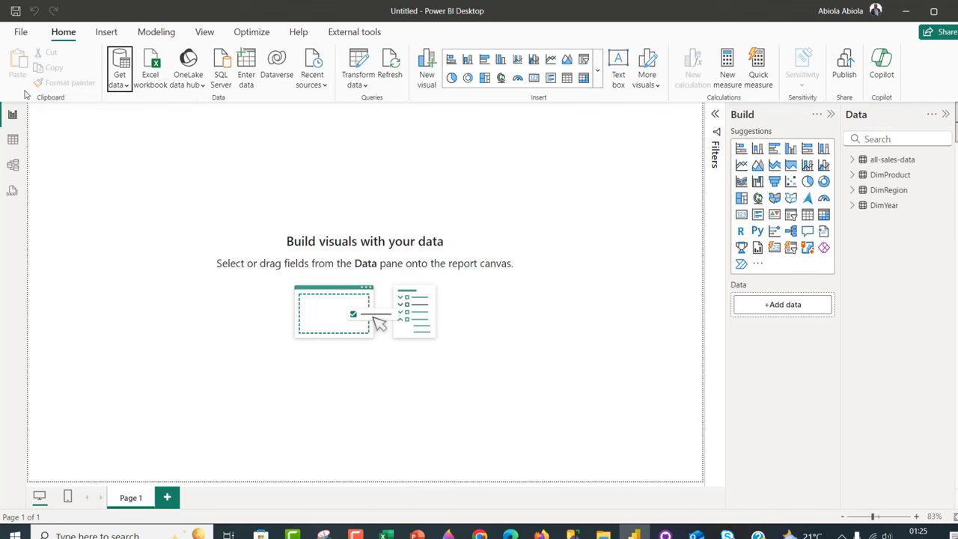
- In the model view, move the DimProduct table beside all-sales-data, on the side opposite DimYear
left_click(13, 171)
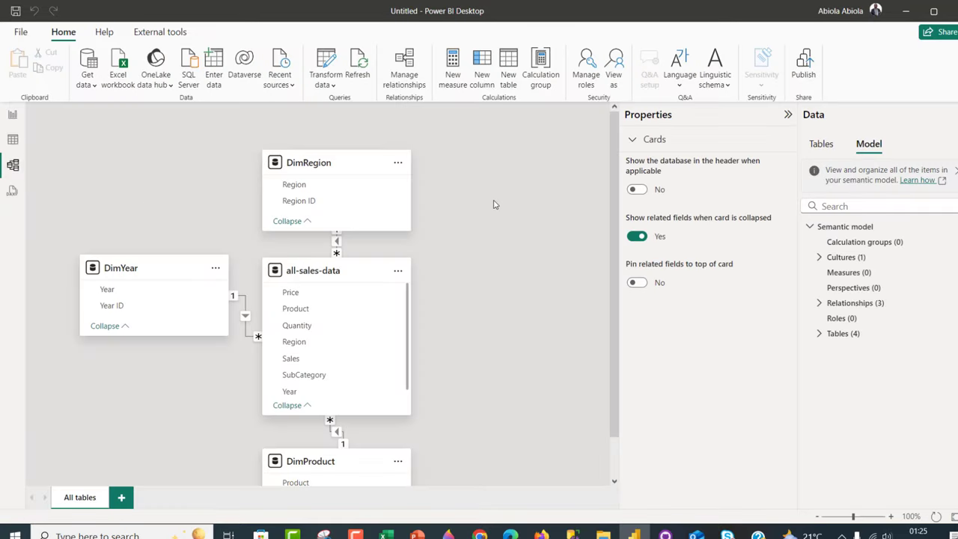
left_click_drag(346, 460, 541, 303)
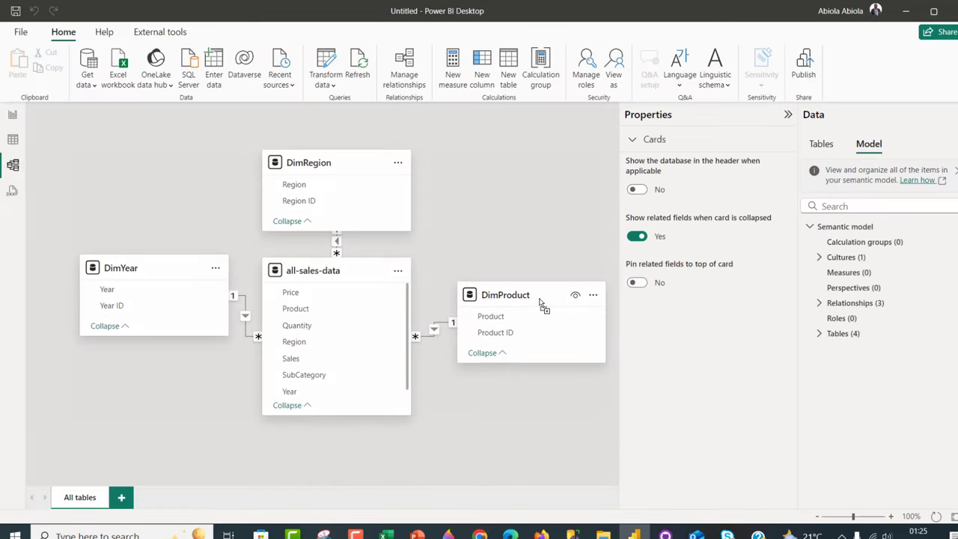
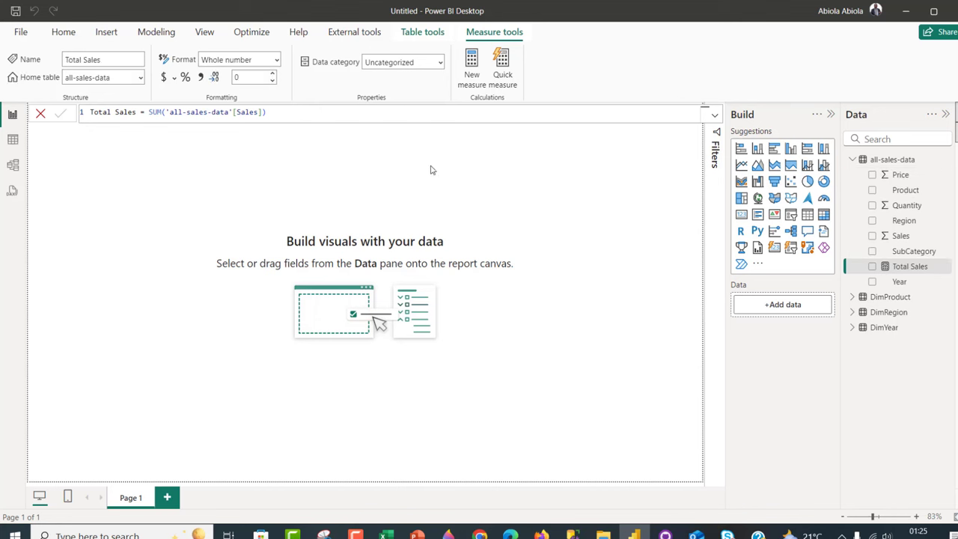
- Format the Total Sales measure as £ English (United Kingdom) currency
left_click(174, 78)
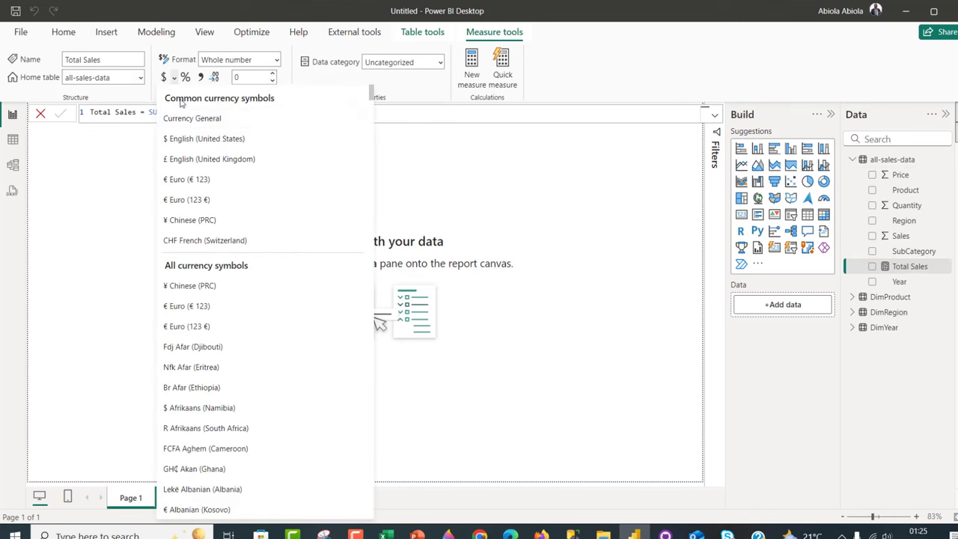
left_click(215, 158)
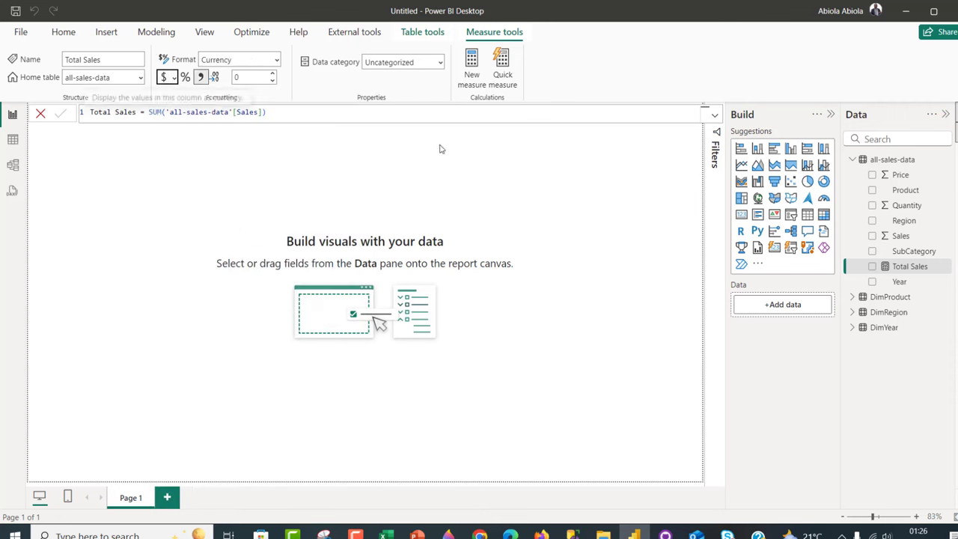
- Create an enlarged visual of Total Sales by the Year field from DimYear and change it to a table
left_click_drag(908, 270, 439, 194)
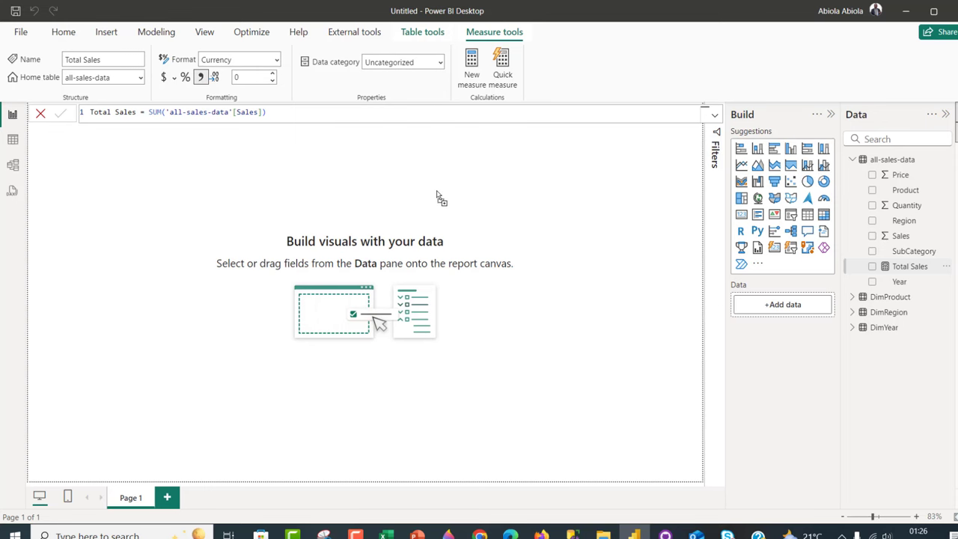
left_click(851, 327)
left_click_drag(894, 344, 321, 255)
left_click_drag(175, 372, 98, 404)
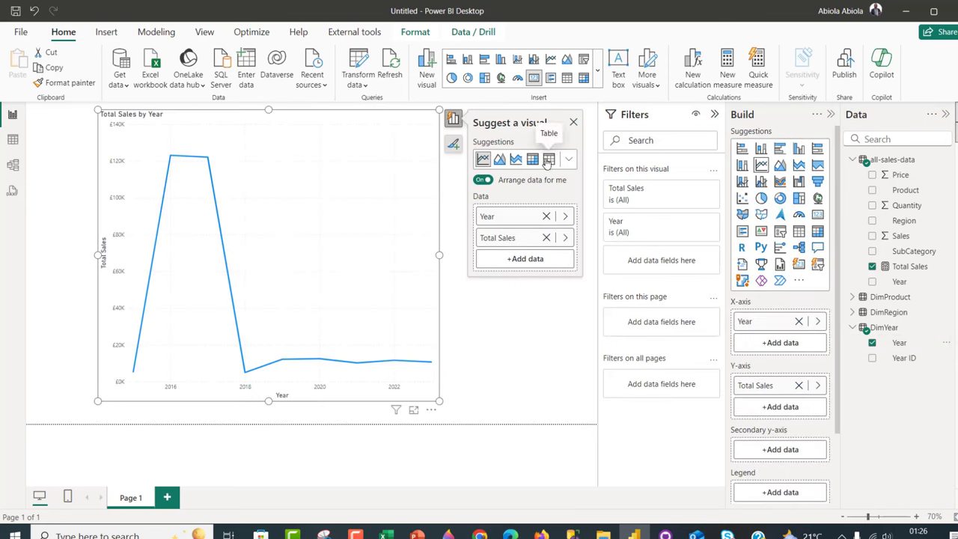
left_click(548, 160)
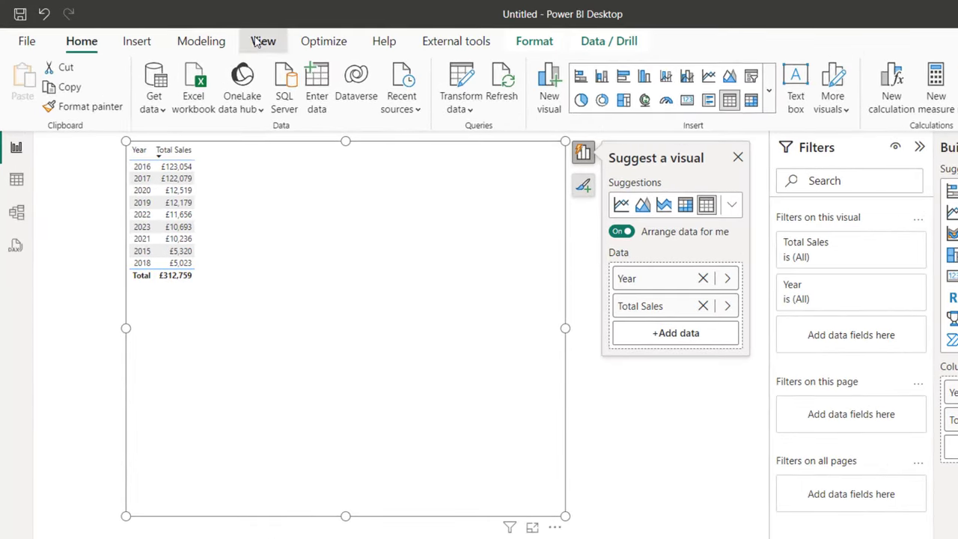
- Customize the current report theme with a general text font size of 25 pt
left_click(206, 32)
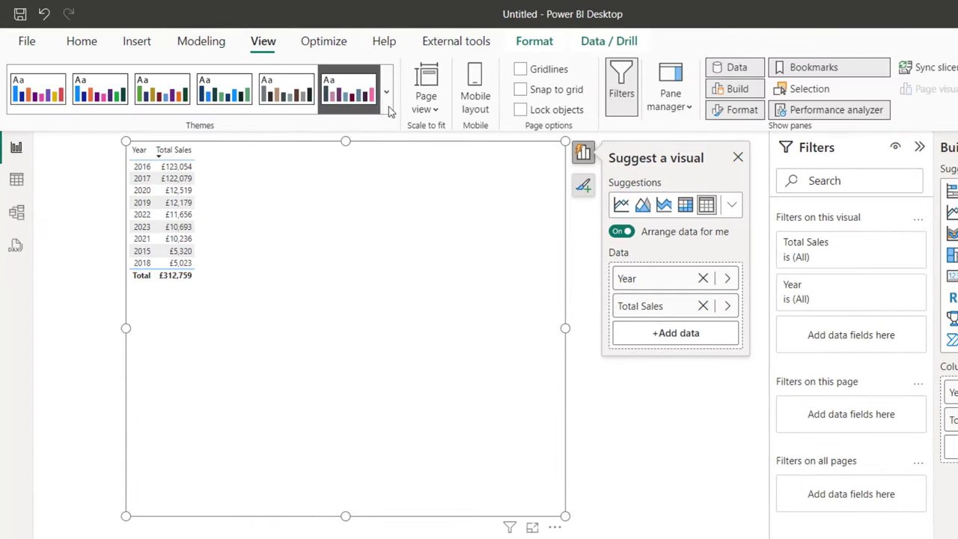
left_click(386, 90)
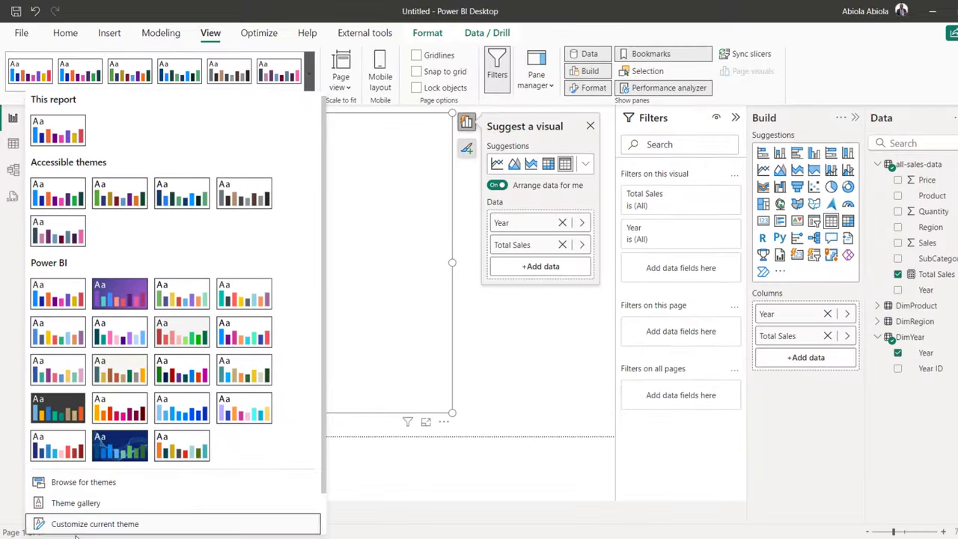
left_click(117, 538)
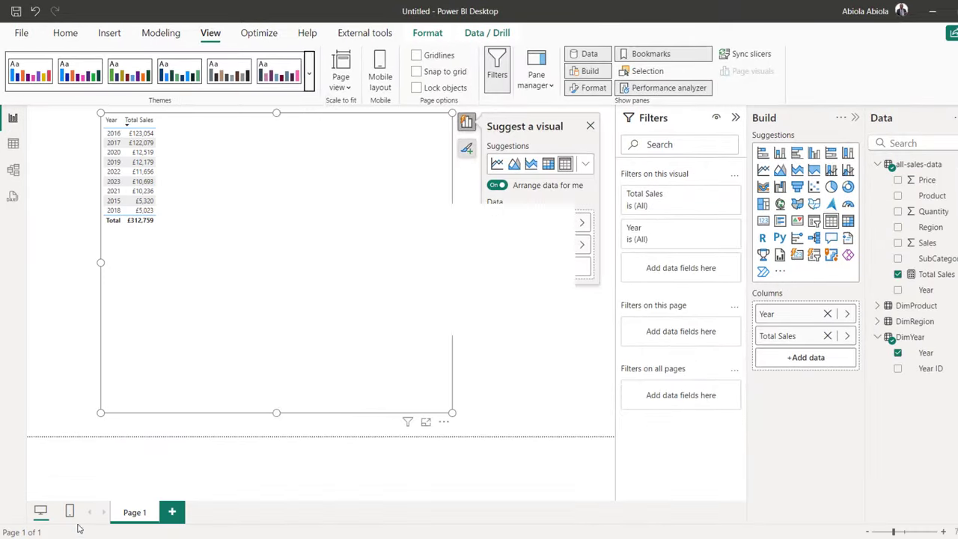
left_click(301, 142)
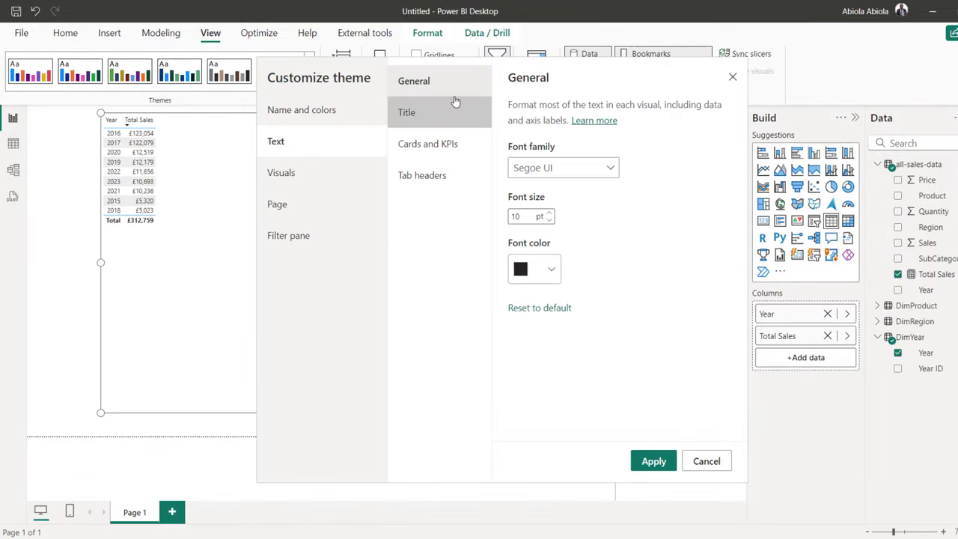
double_click(526, 219)
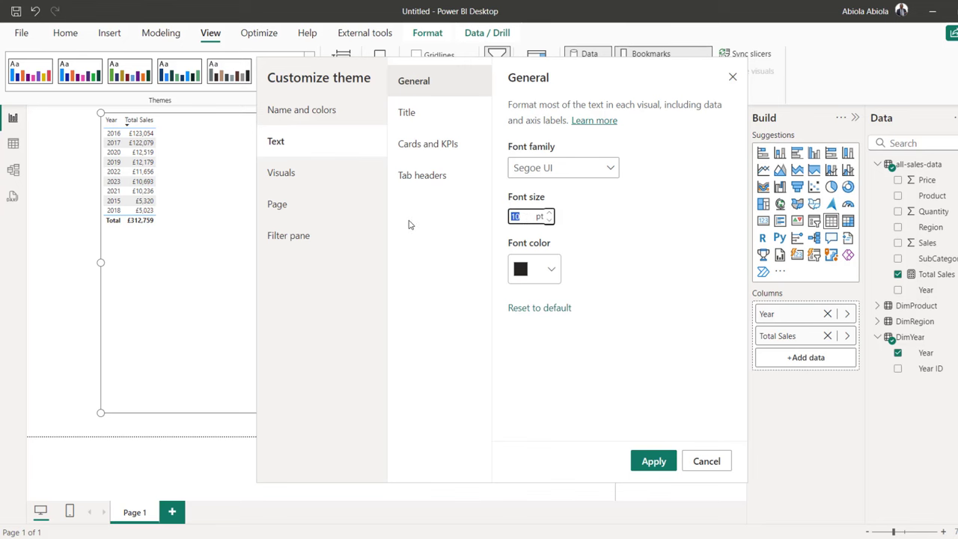
type("25")
left_click(651, 459)
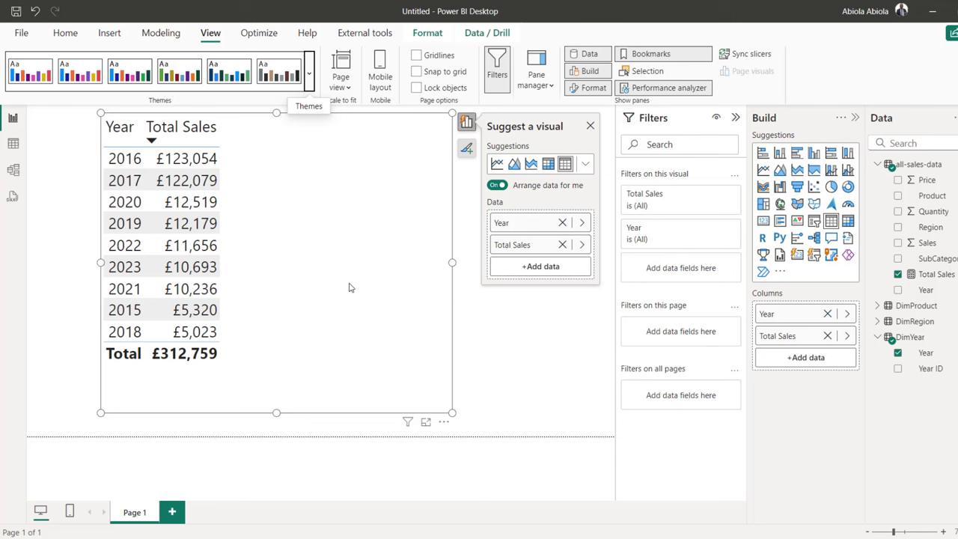
- Sort the Total Sales table by Year in ascending order
left_click(116, 127)
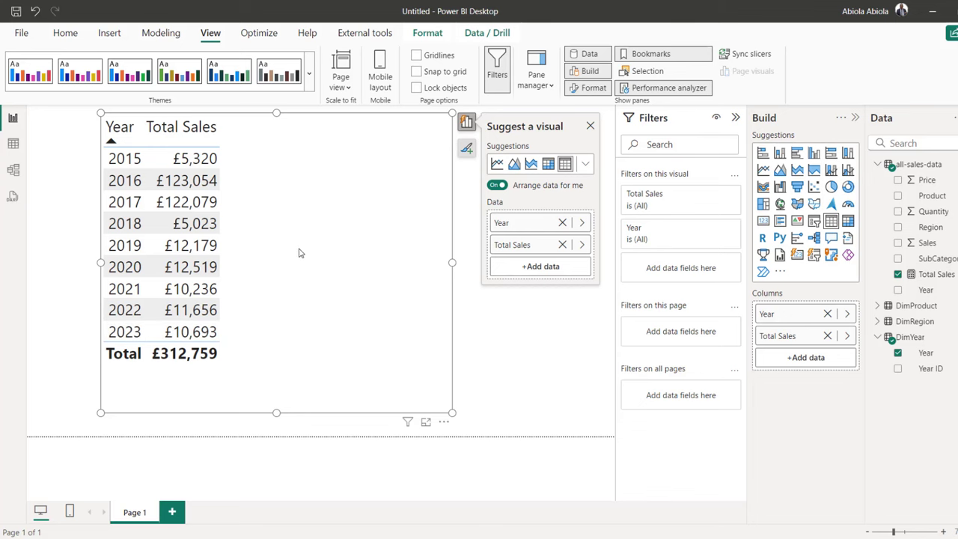
key("alt+Tab")
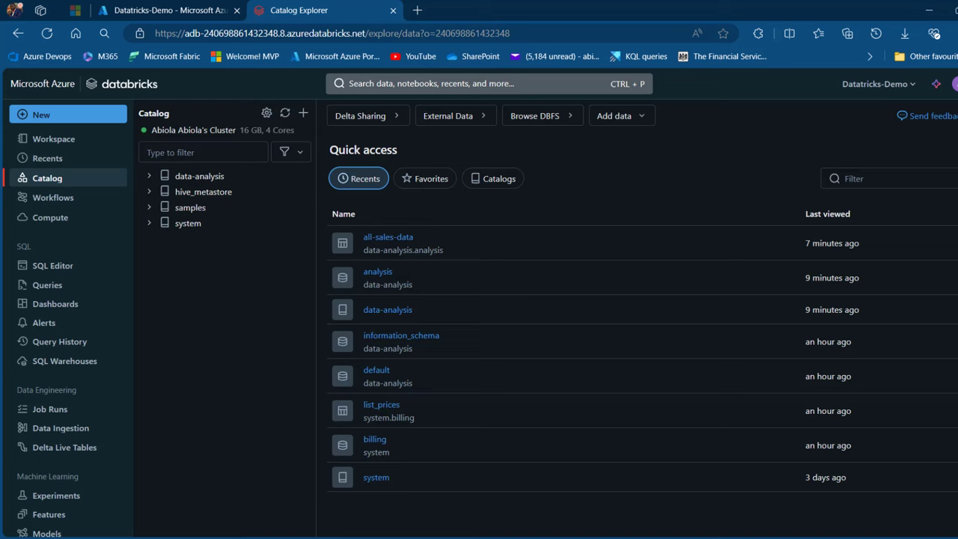
key("alt+Tab")
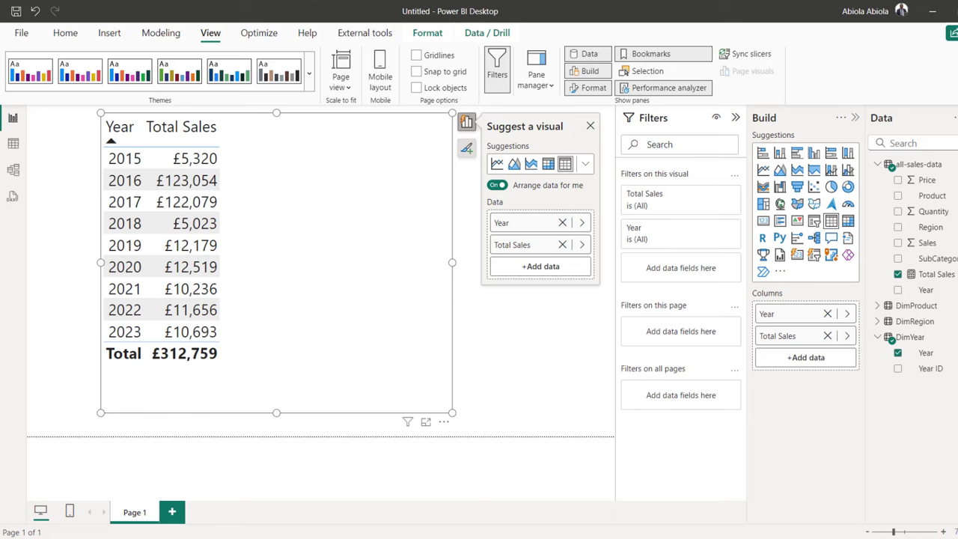